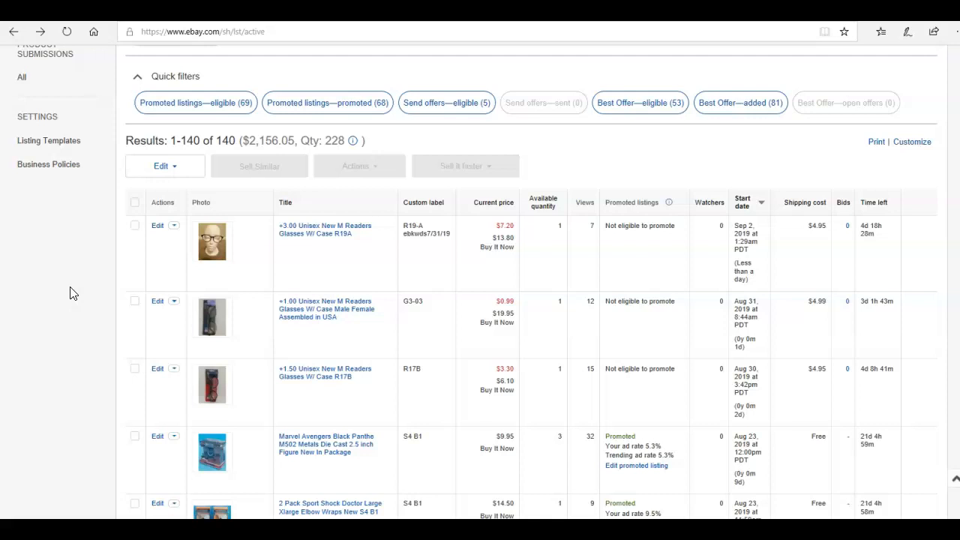
Open the seller's ended listings and look over the unsold items.
scroll(70, 293, up, 1)
click(29, 77)
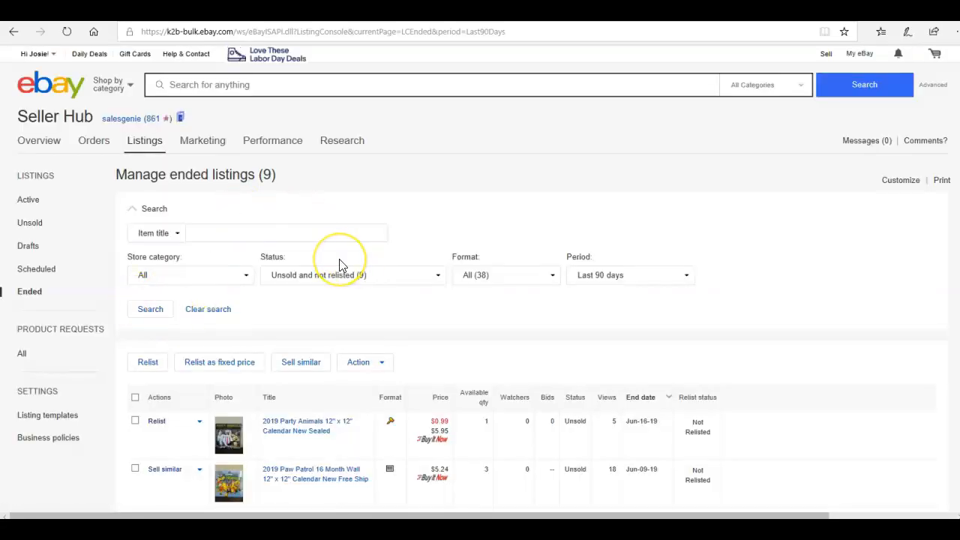
scroll(342, 271, down, 2)
scroll(342, 272, down, 1)
click(336, 306)
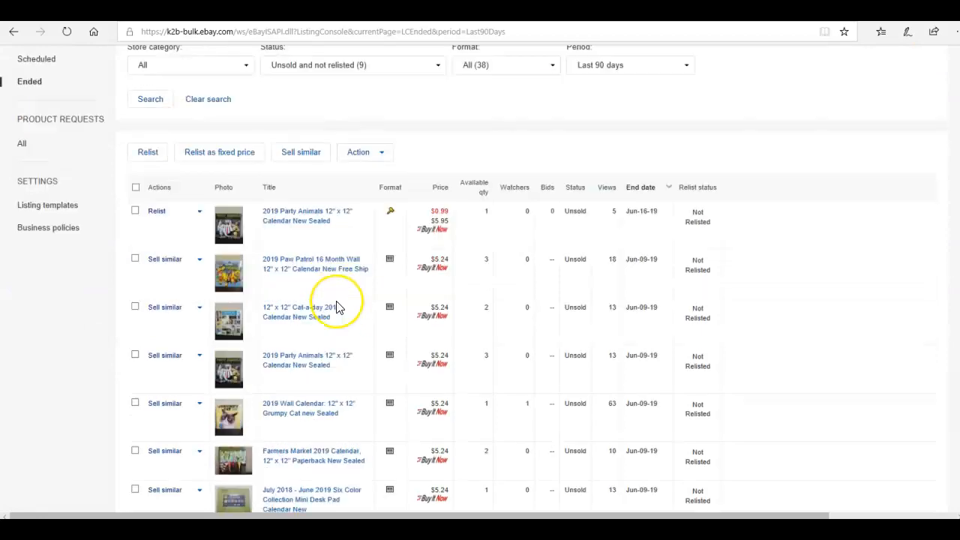
Open the ended fixed-price listing for the 2019 Party Animals 12" x 12" calendar.
scroll(337, 307, up, 1)
scroll(337, 307, down, 2)
click(300, 253)
click(290, 294)
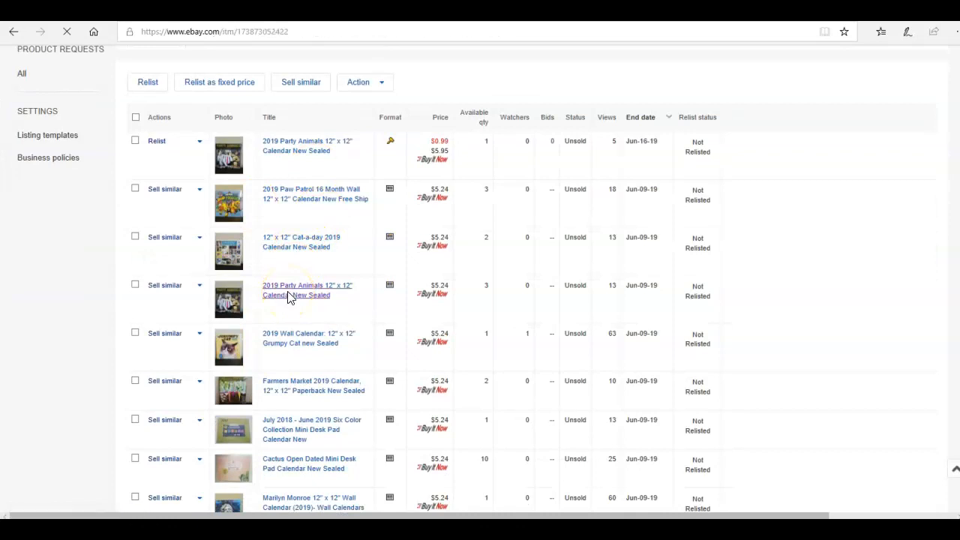
click(417, 321)
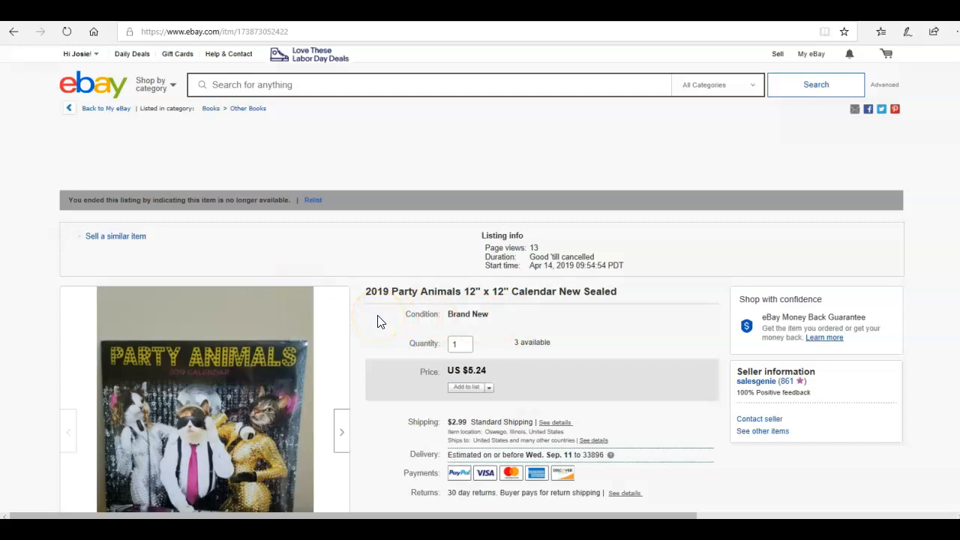
Look over the ended Party Animals calendar listing and start a similar listing from it.
scroll(379, 321, down, 5)
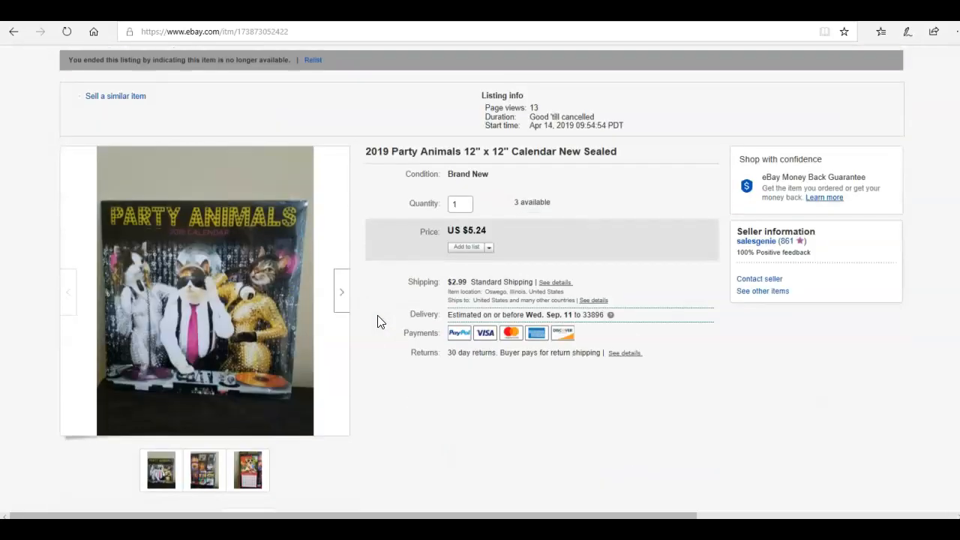
scroll(379, 320, up, 6)
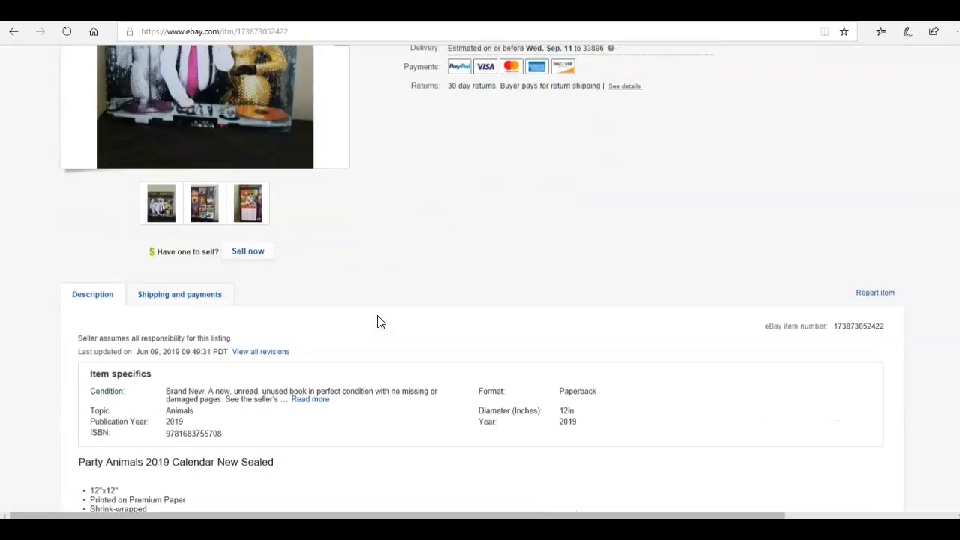
click(171, 143)
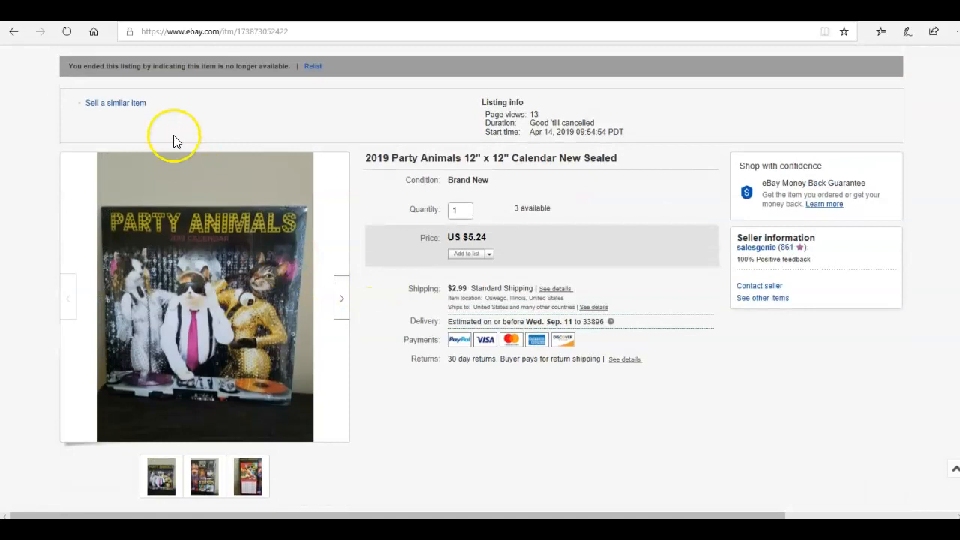
click(122, 102)
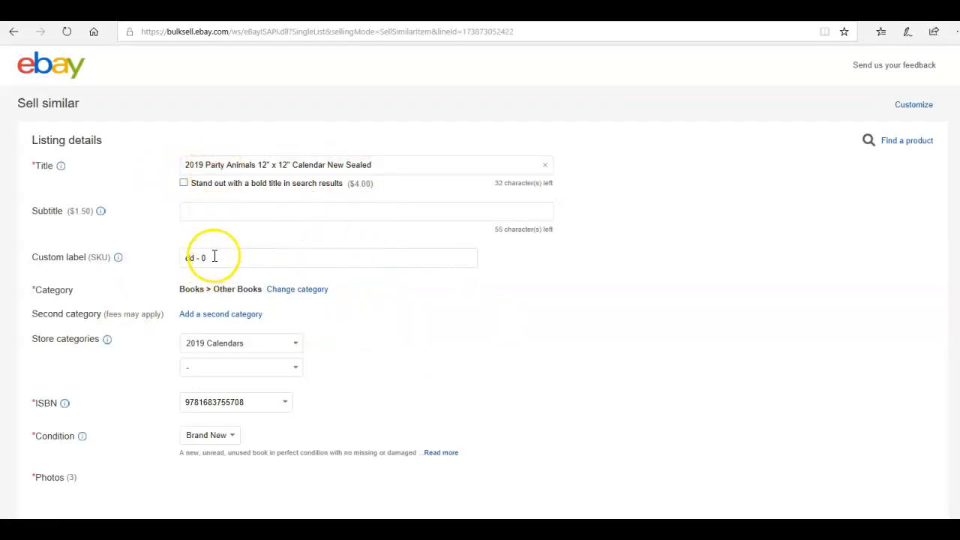
Examine the custom label (SKU) copied into the new listing.
drag(225, 261, 195, 260)
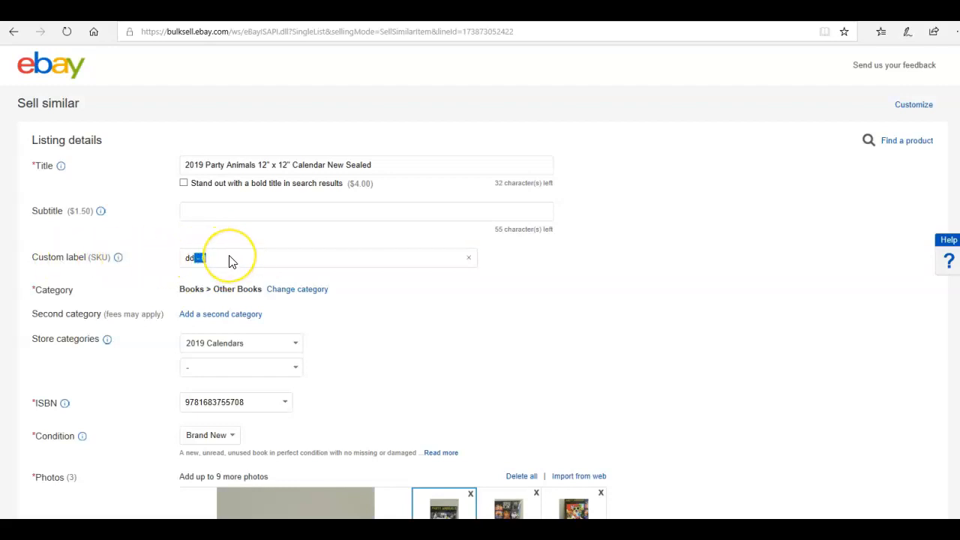
click(189, 259)
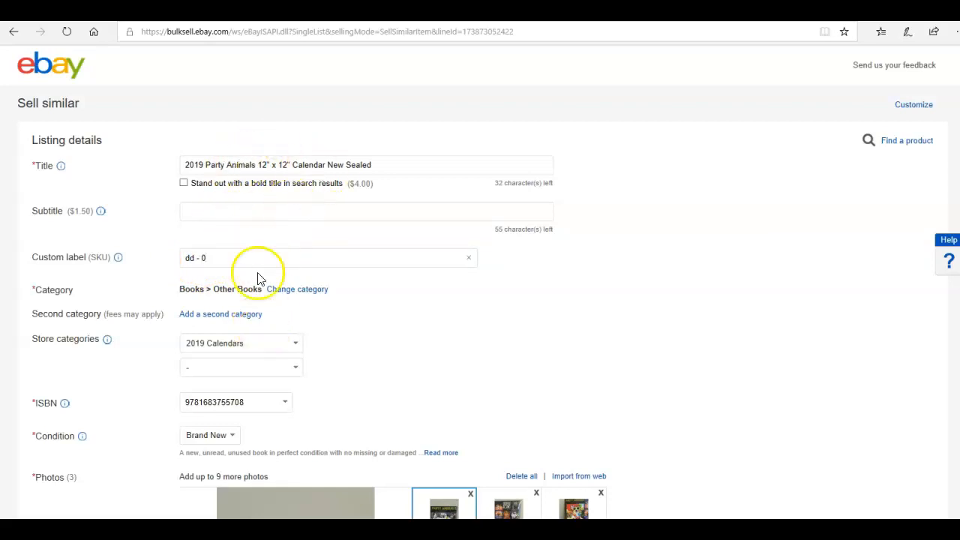
click(189, 260)
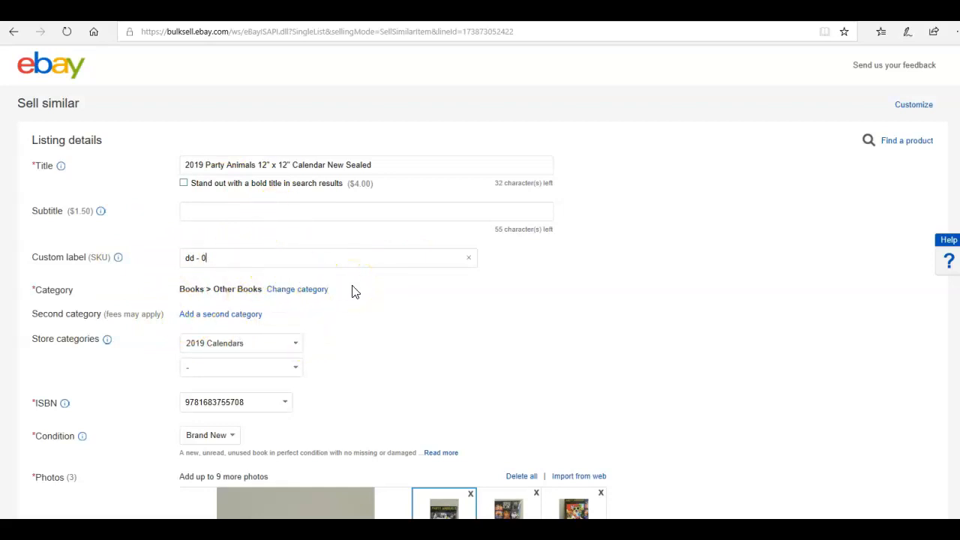
Review the copied listing's photos, item specifics, description, selling details and shipping policies.
scroll(357, 291, down, 1)
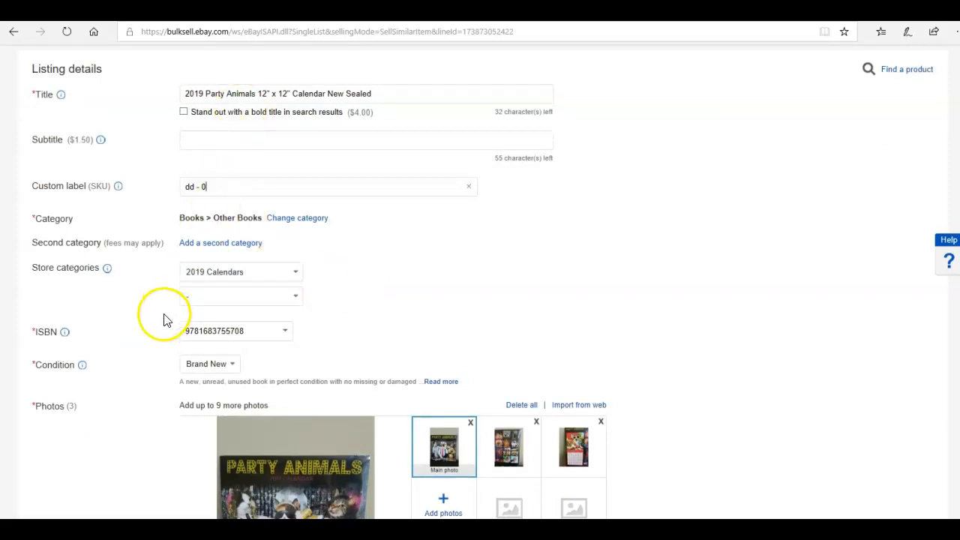
scroll(165, 317, down, 3)
scroll(165, 320, down, 7)
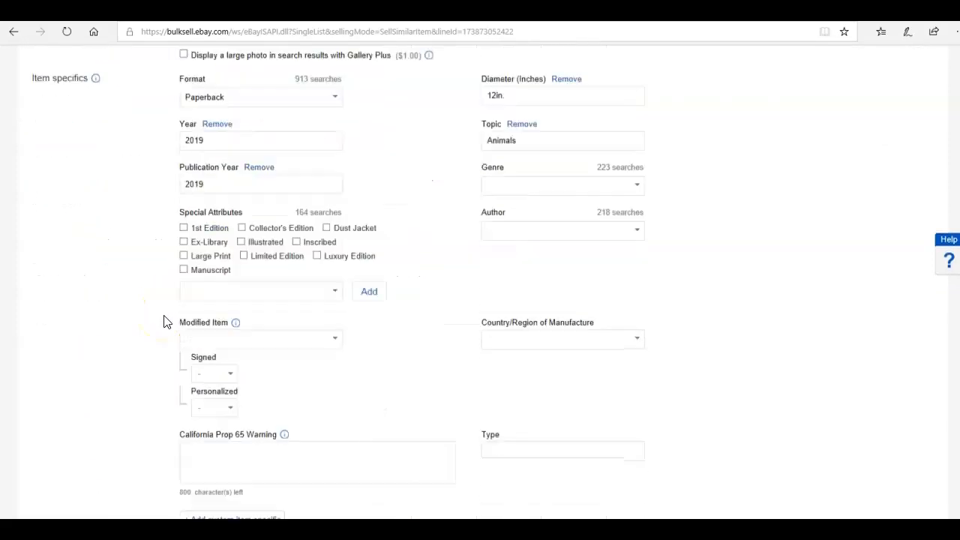
scroll(163, 322, down, 4)
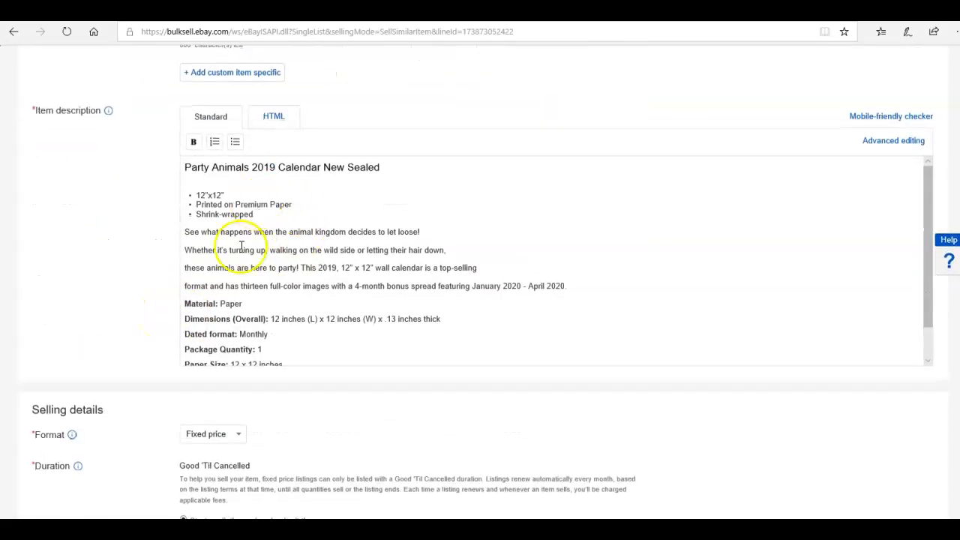
scroll(315, 203, down, 2)
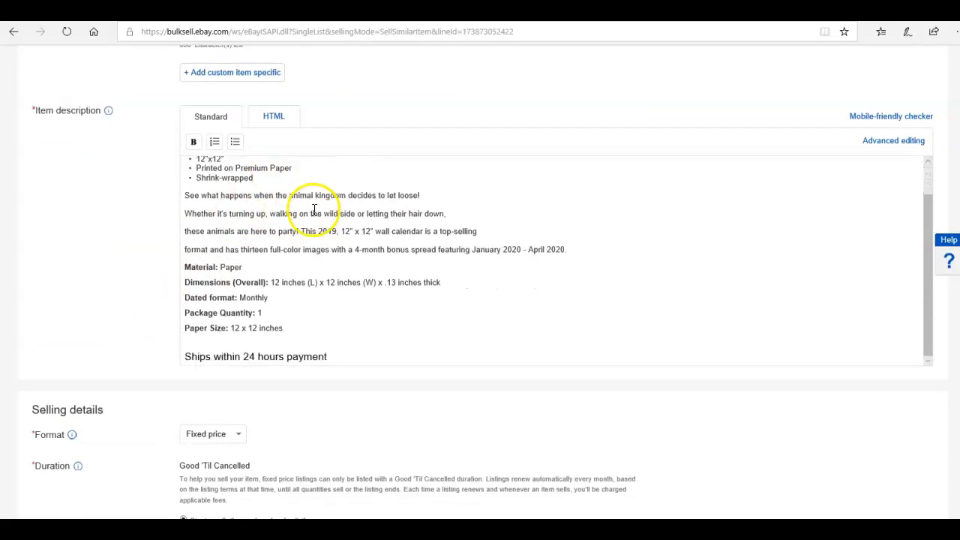
scroll(160, 306, down, 3)
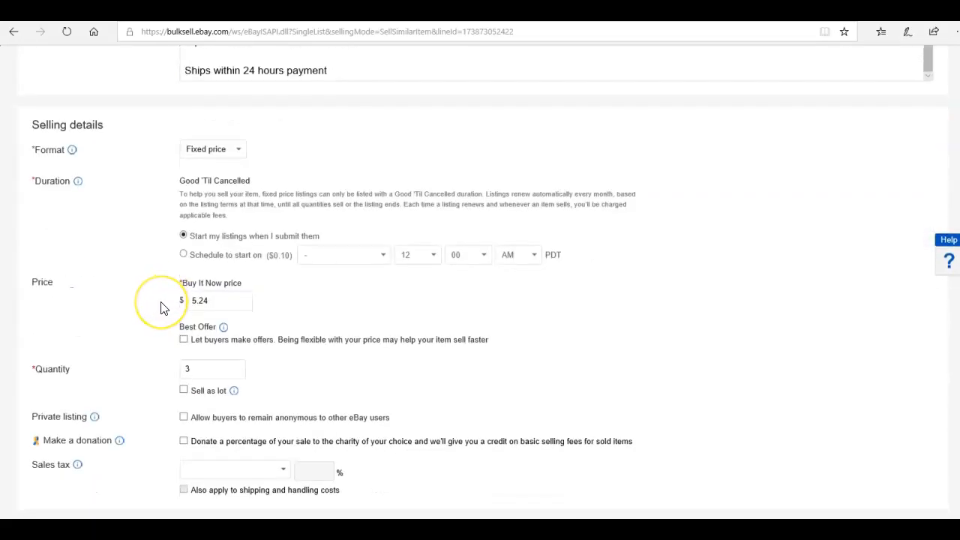
scroll(128, 280, down, 1)
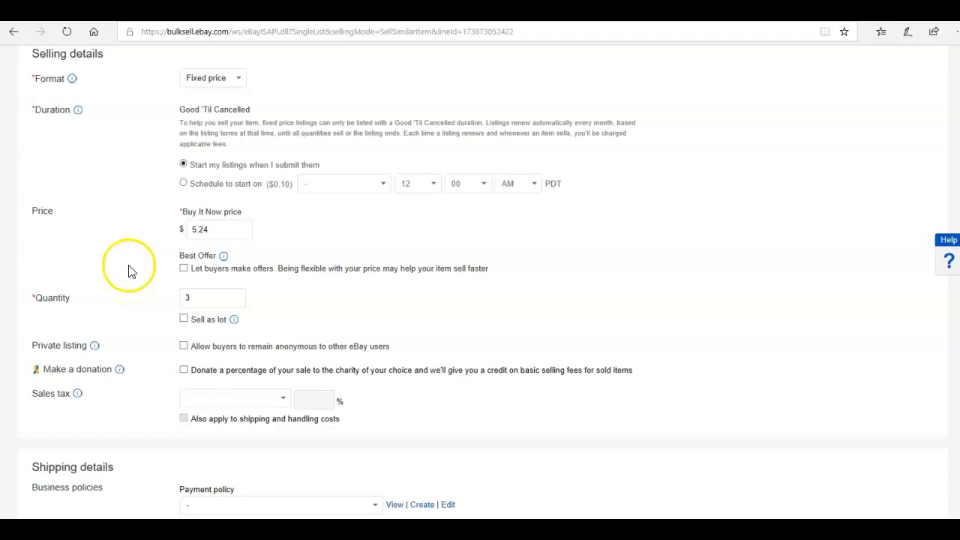
scroll(128, 271, down, 4)
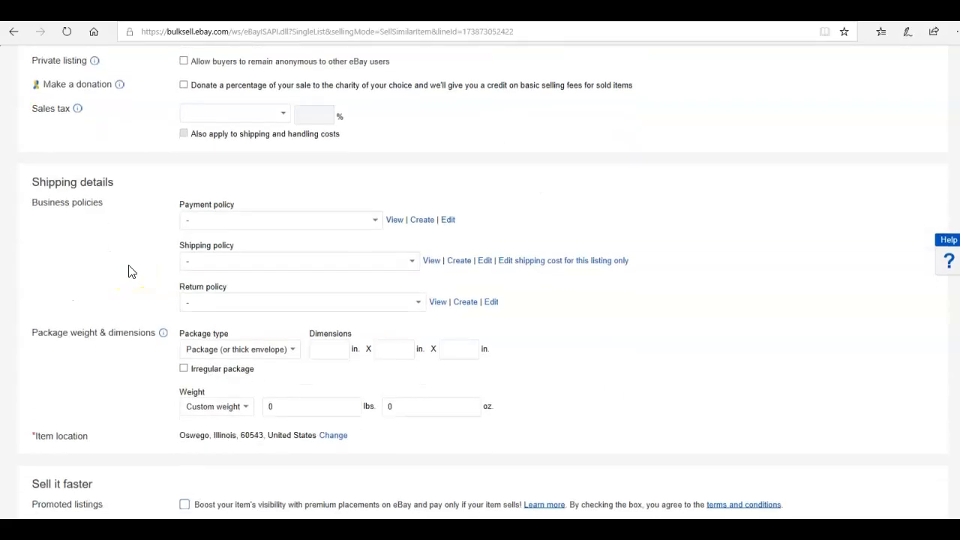
scroll(135, 279, up, 2)
scroll(136, 279, down, 3)
scroll(135, 278, up, 2)
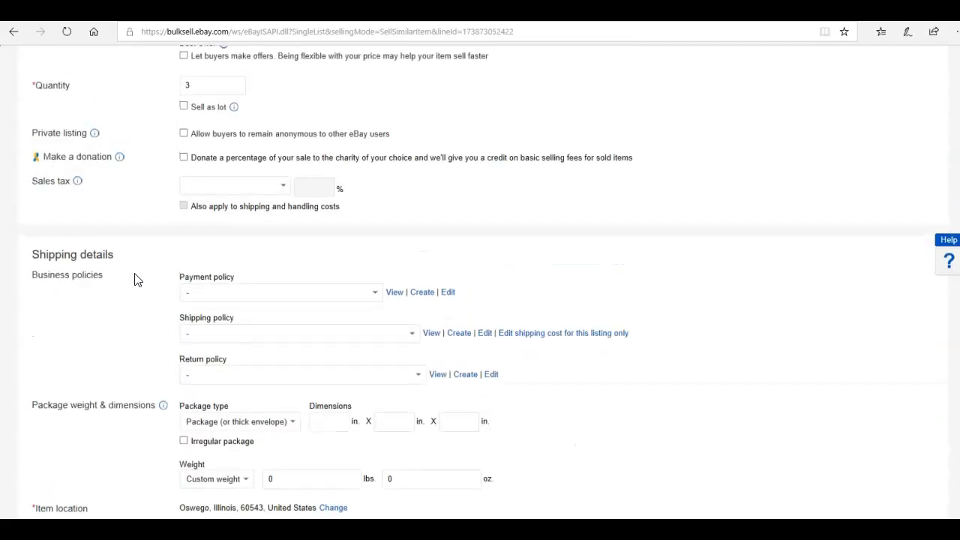
scroll(135, 279, up, 1)
scroll(136, 279, up, 1)
scroll(136, 279, up, 2)
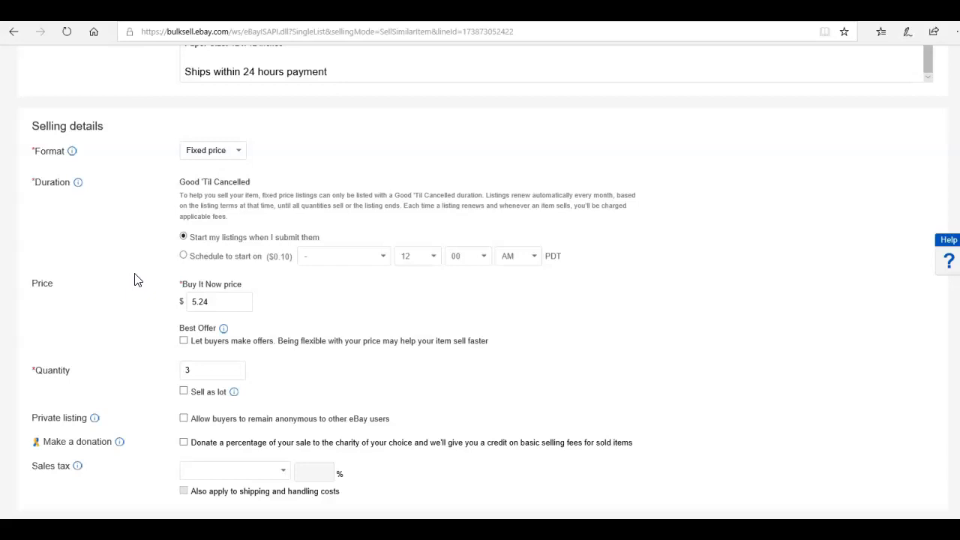
Examine the listing's selling details, focusing on the duration and the fee for scheduling a start time.
drag(25, 124, 110, 129)
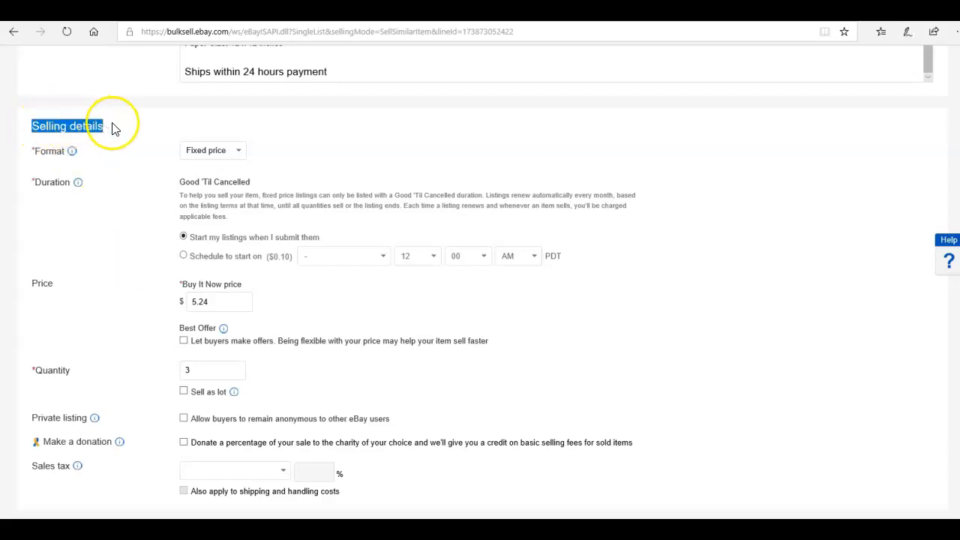
click(110, 141)
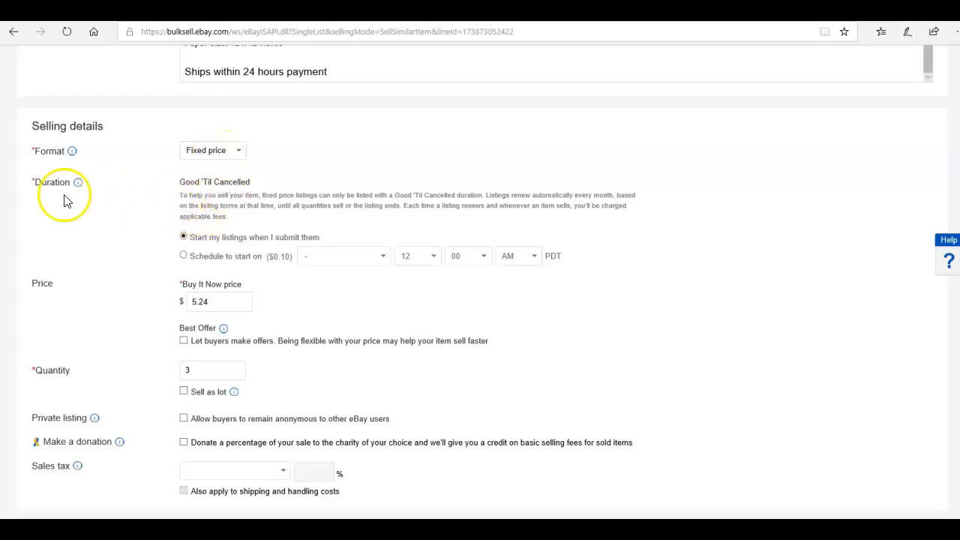
drag(36, 186, 71, 190)
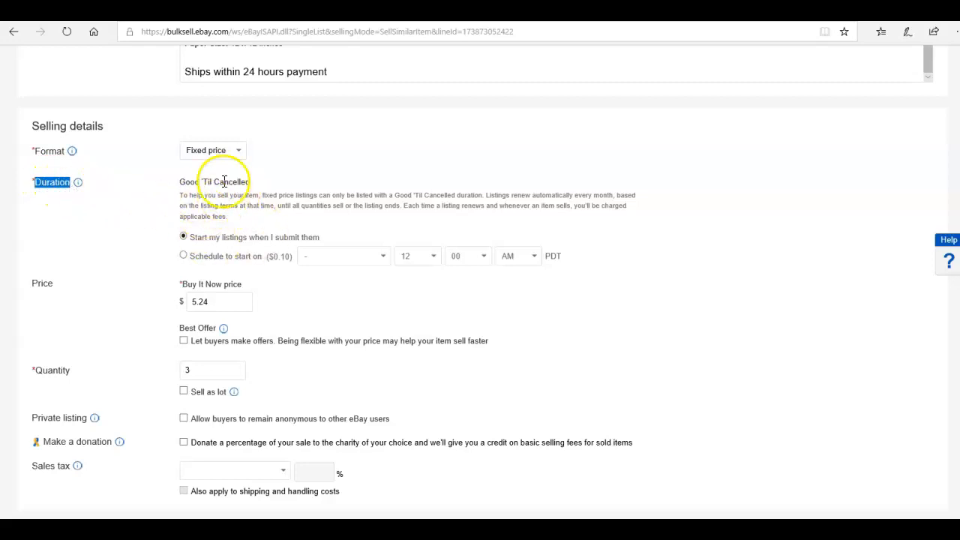
drag(188, 256, 263, 258)
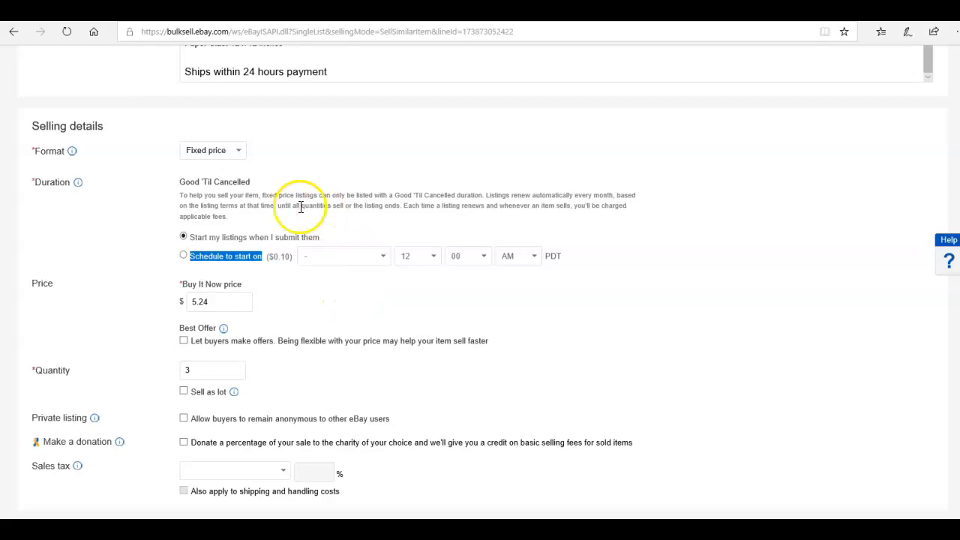
click(268, 262)
drag(269, 262, 290, 262)
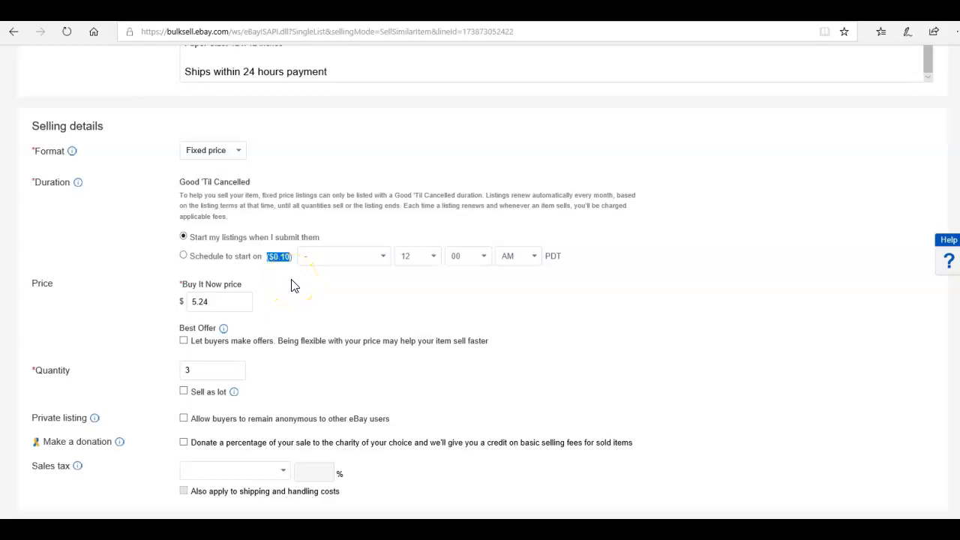
click(335, 284)
Schedule the listing to start on Tuesday, Sep 03 at 5 PM.
click(183, 258)
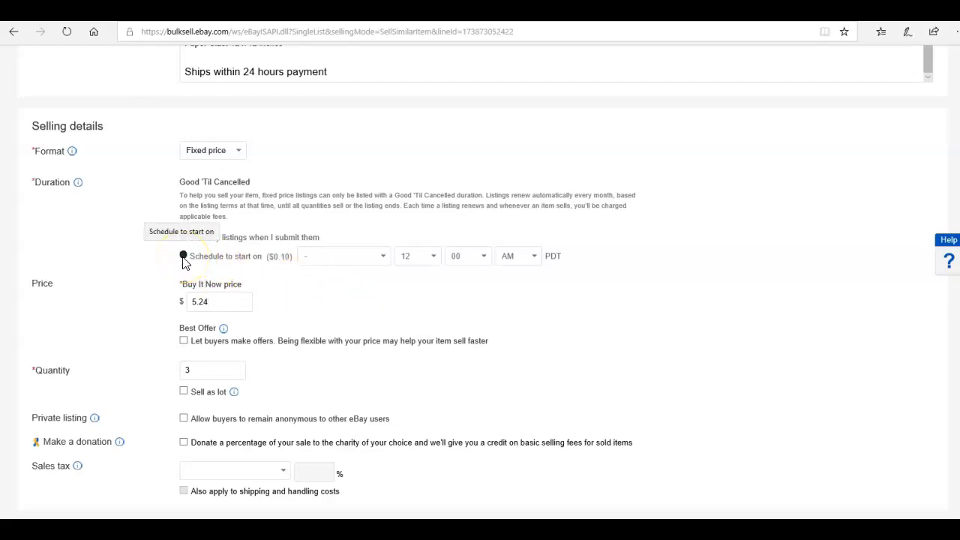
click(382, 258)
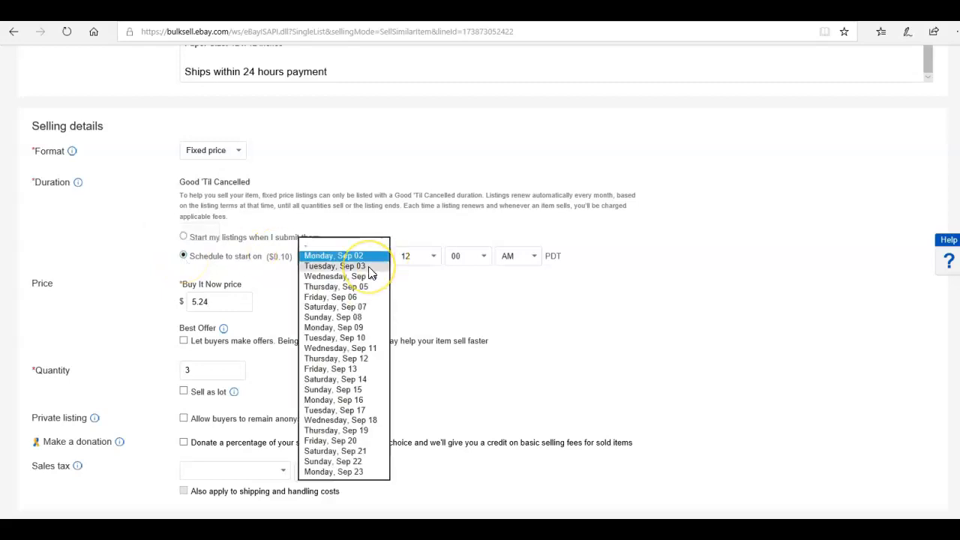
click(368, 268)
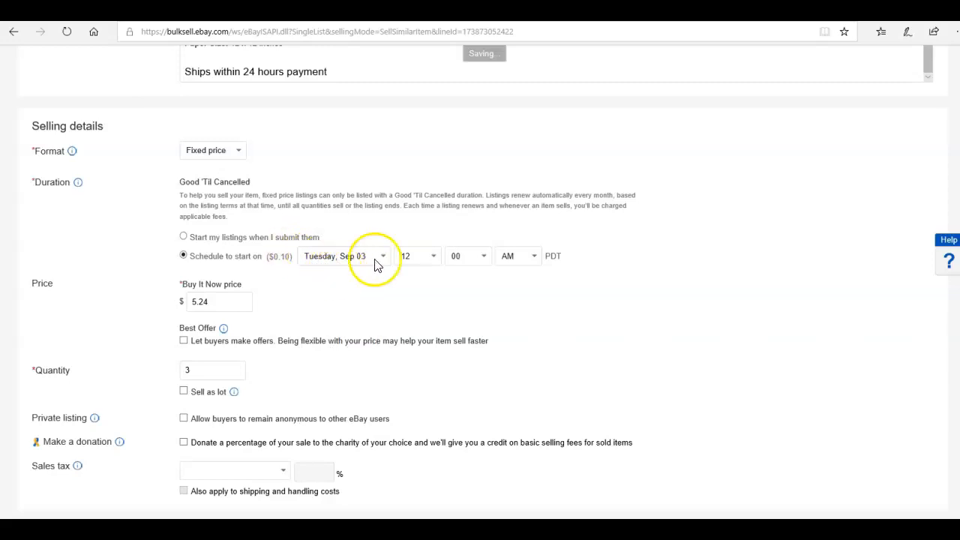
click(439, 258)
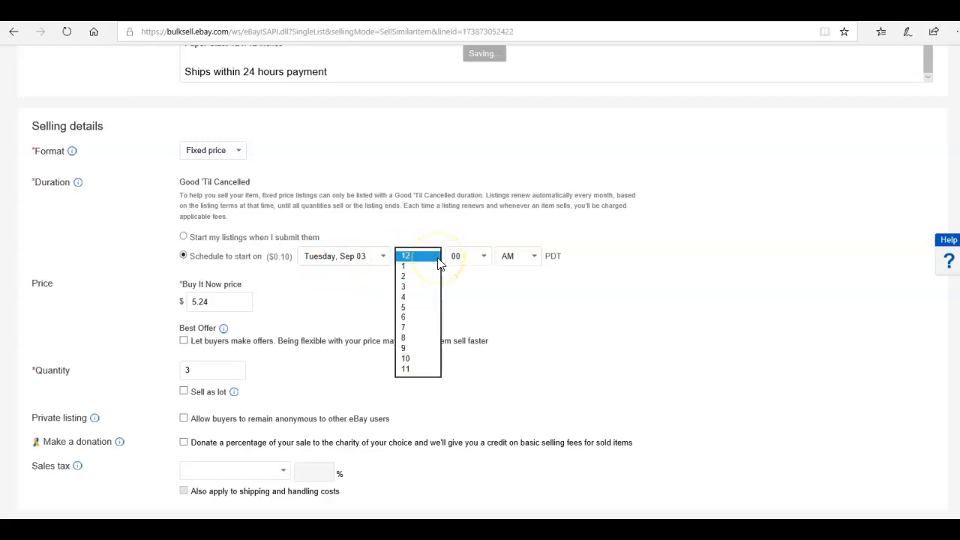
click(430, 259)
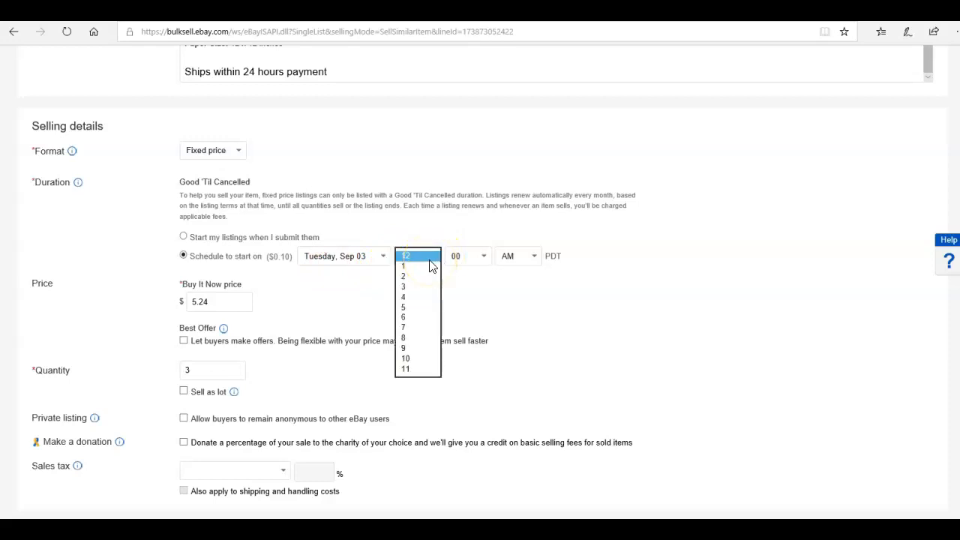
click(418, 307)
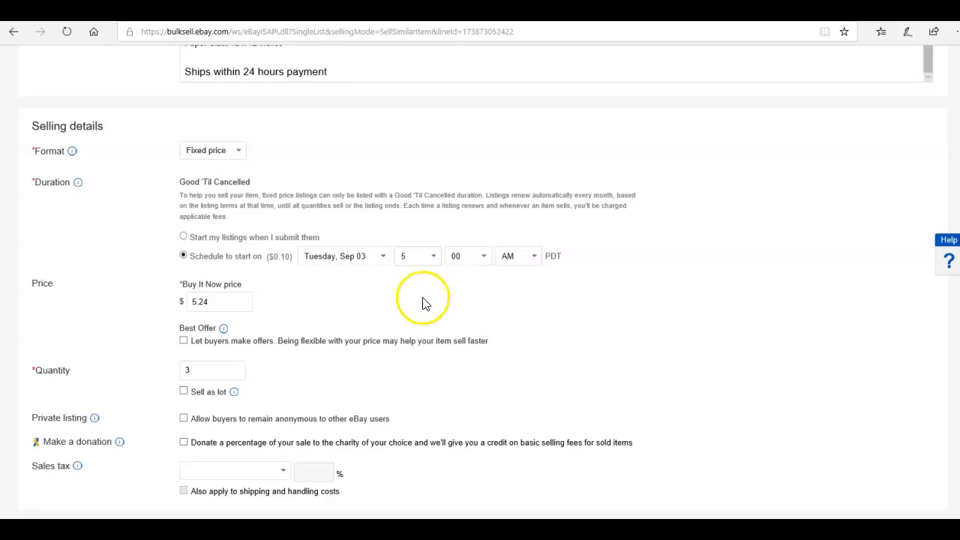
click(525, 258)
click(532, 270)
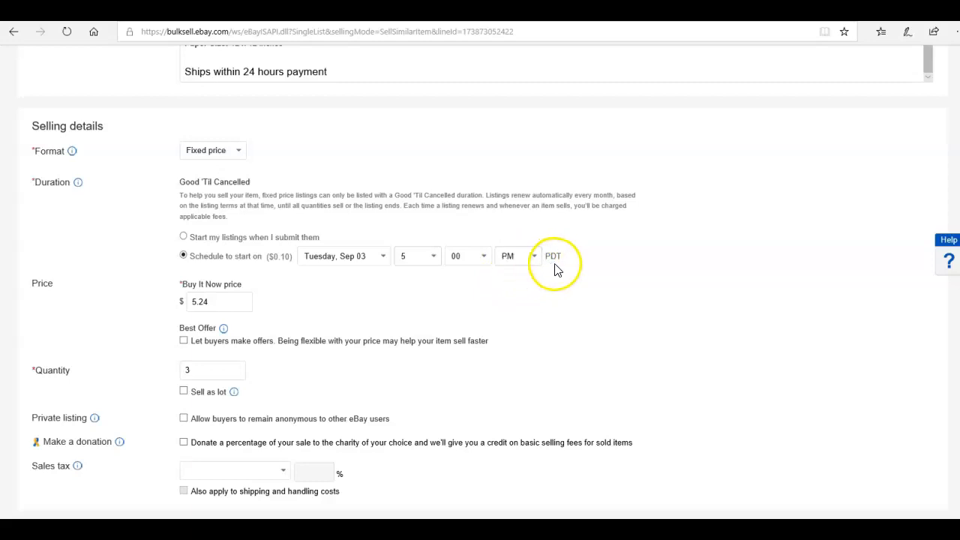
Set the minutes of the listing's scheduled start time to 30, keeping the PDT evening hour.
double_click(553, 256)
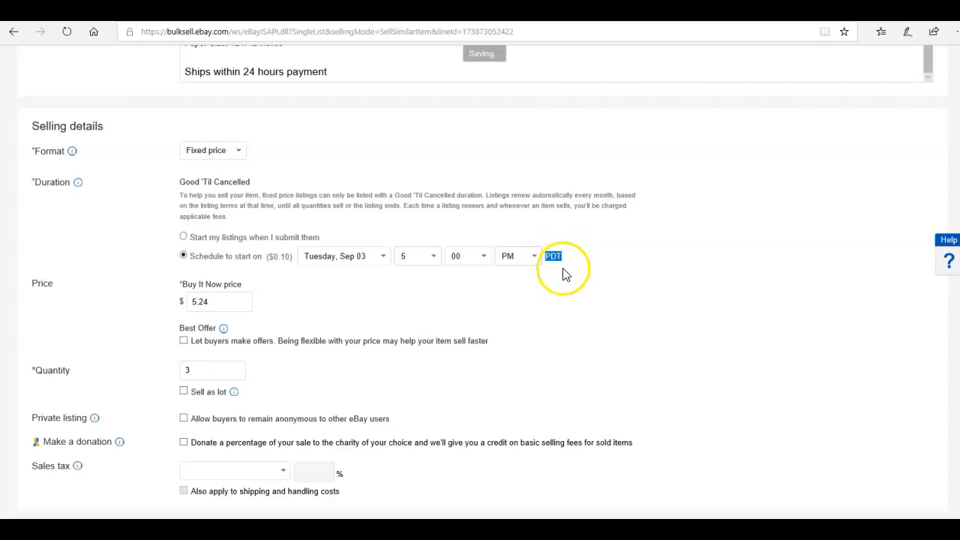
click(561, 274)
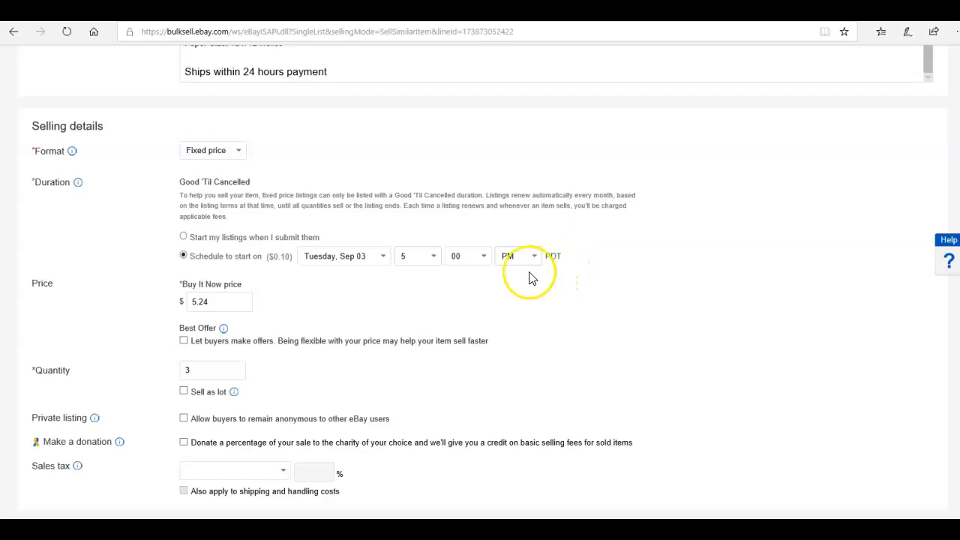
click(473, 265)
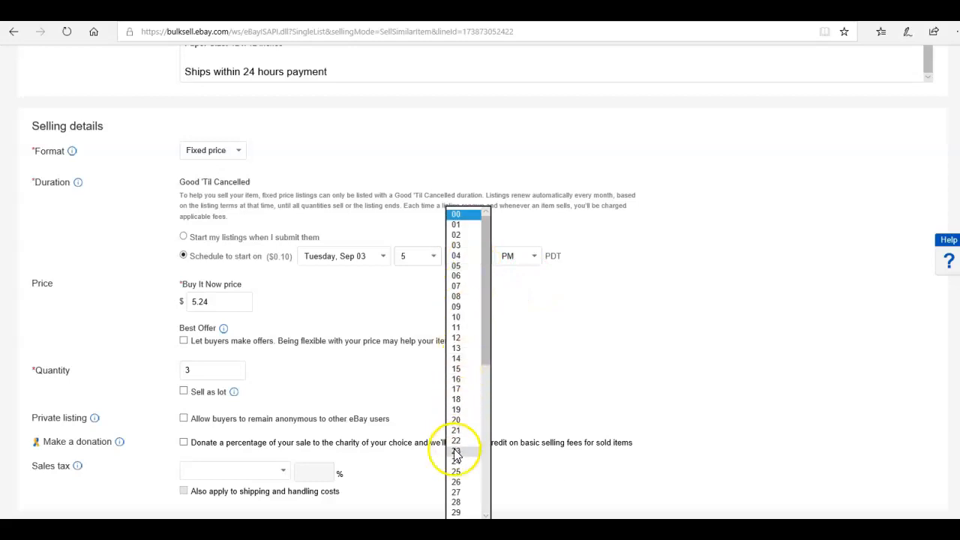
scroll(454, 489, down, 2)
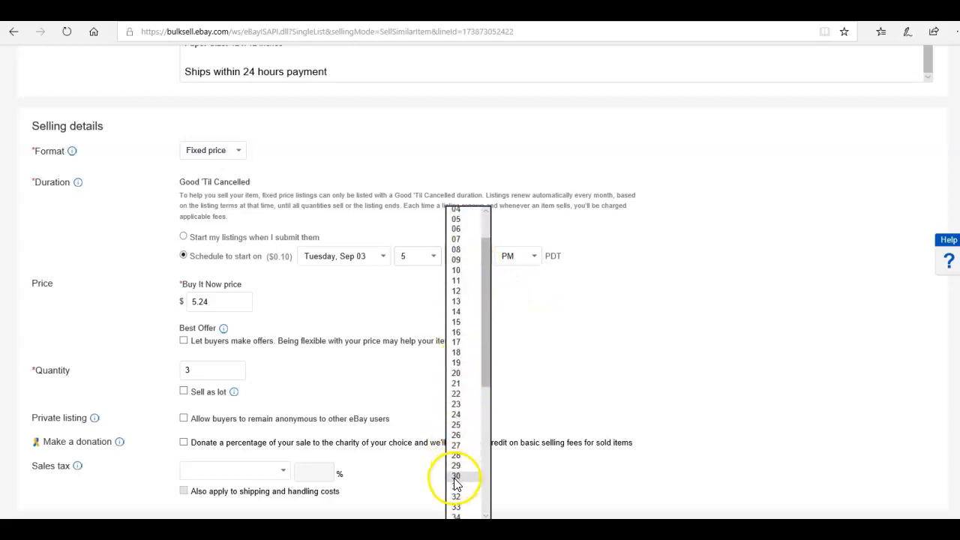
click(456, 475)
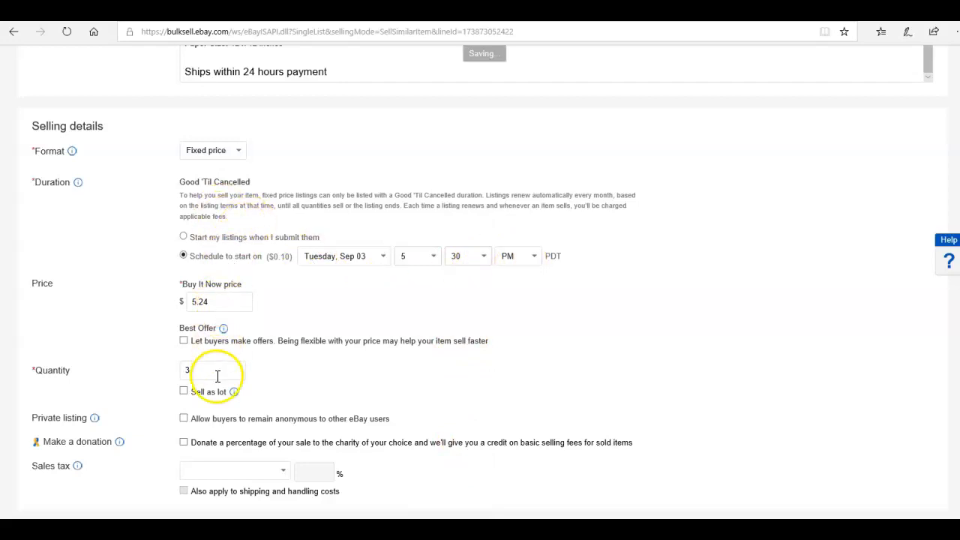
Turn on promoted listings for the item in the Sell it faster section.
scroll(157, 396, down, 2)
scroll(155, 396, down, 1)
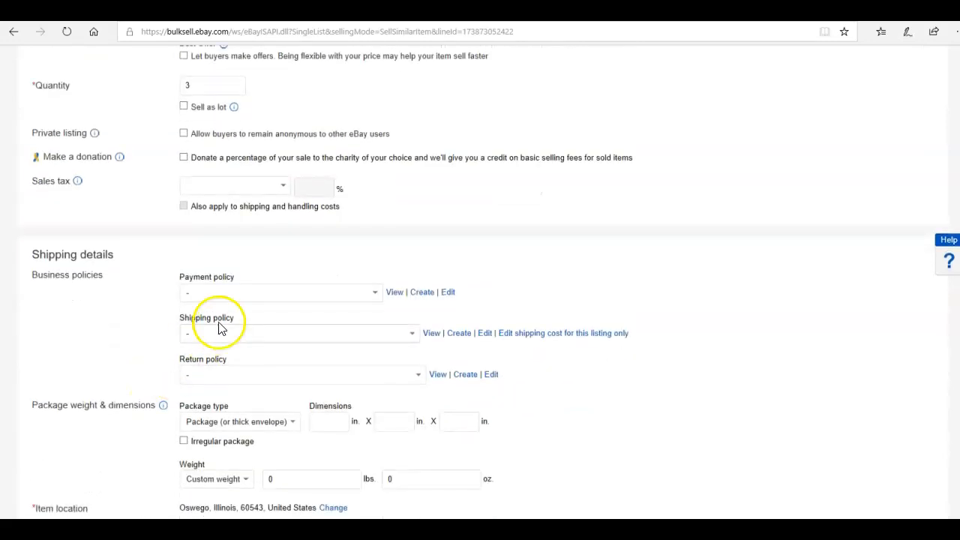
scroll(185, 395, down, 5)
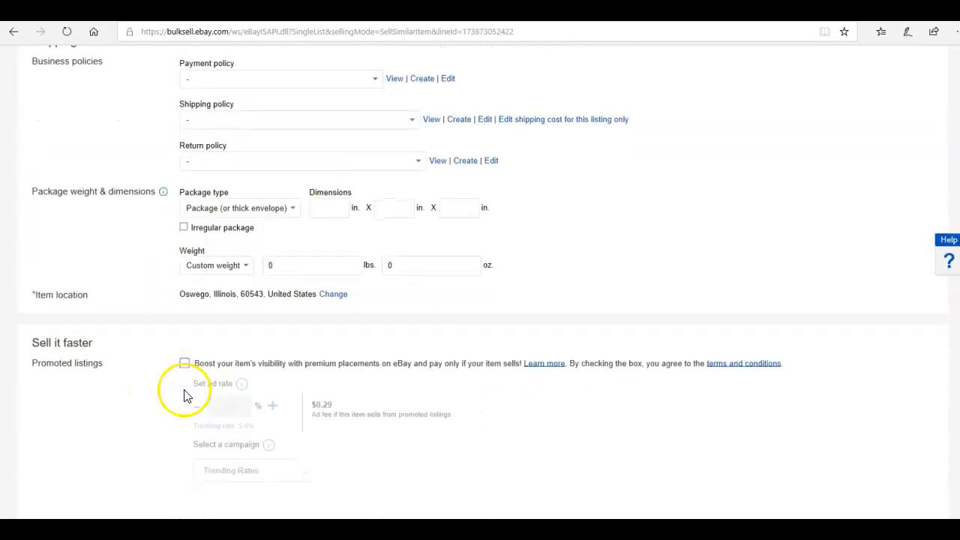
scroll(127, 251, down, 1)
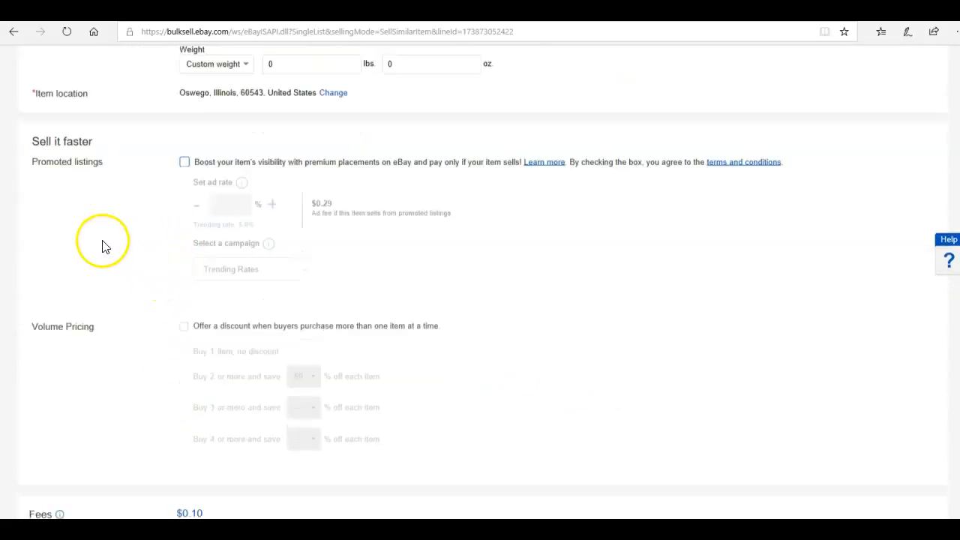
drag(35, 128, 95, 131)
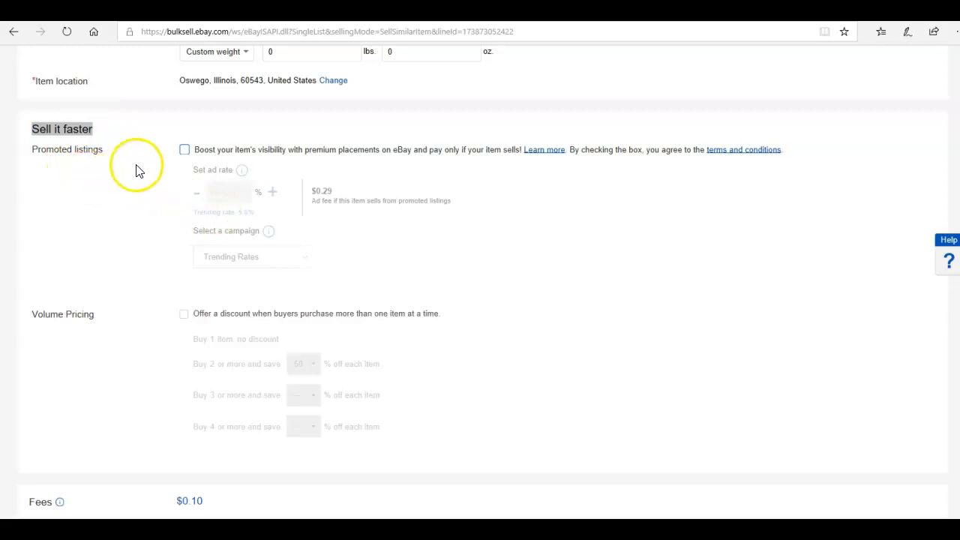
click(185, 150)
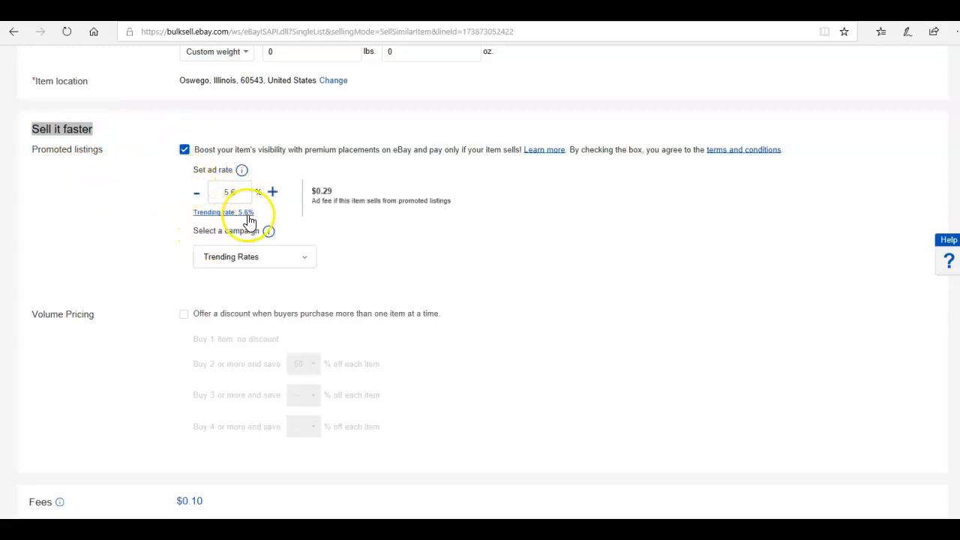
Try raising and lowering the promoted listing's ad rate in small increments.
click(229, 189)
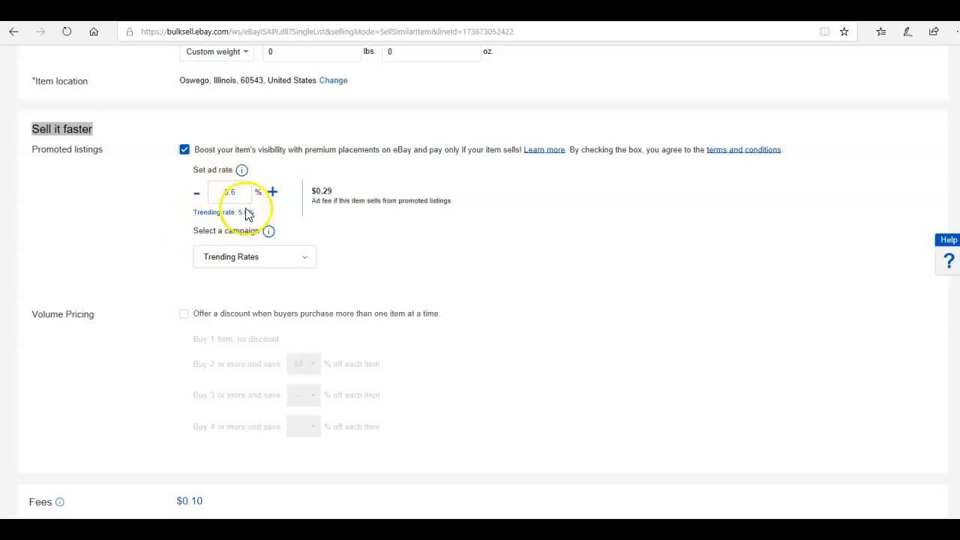
click(272, 192)
click(273, 193)
click(273, 193)
click(273, 193)
click(273, 193)
click(197, 195)
click(198, 195)
click(197, 195)
Set the promoted listing's ad rate to 10%.
double_click(224, 194)
key(Right)
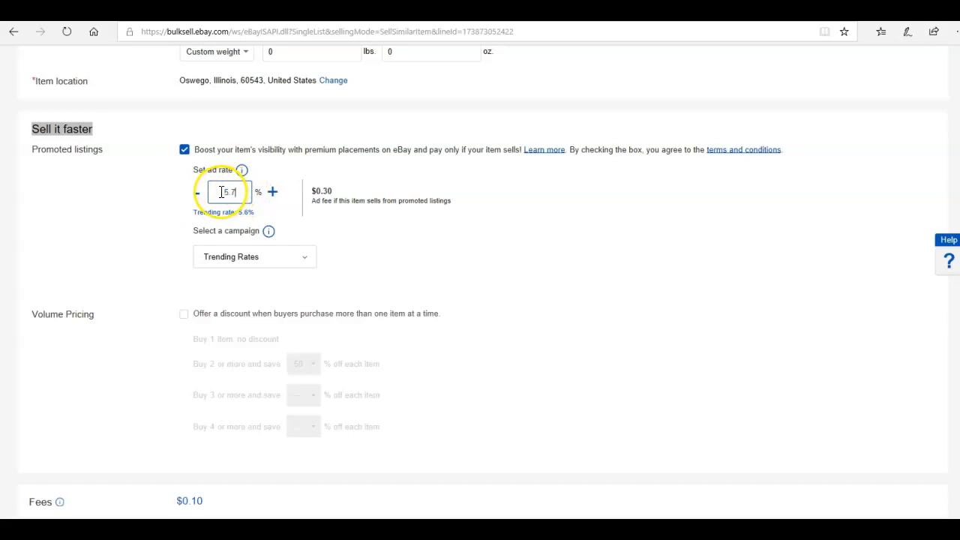
key(BackSpace)
key(BackSpace)
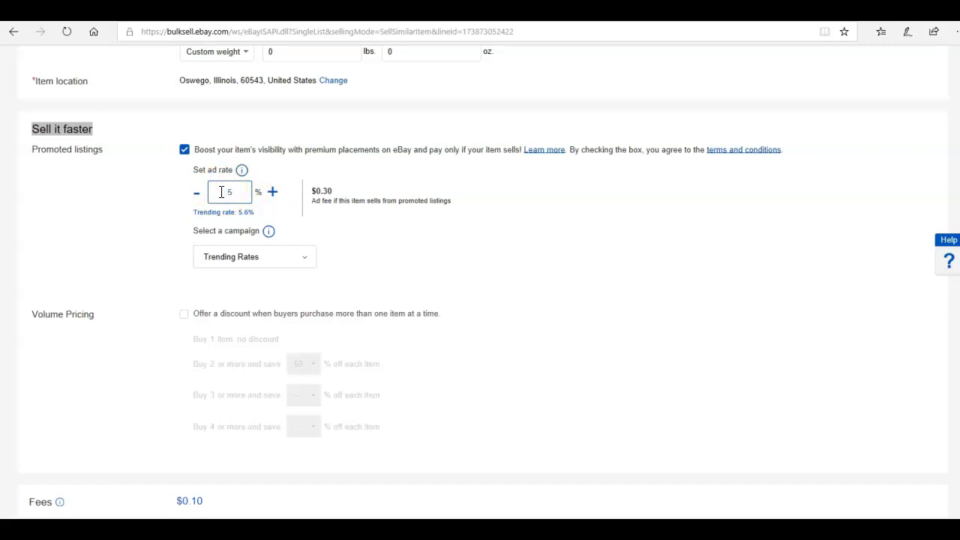
text(10)
click(152, 215)
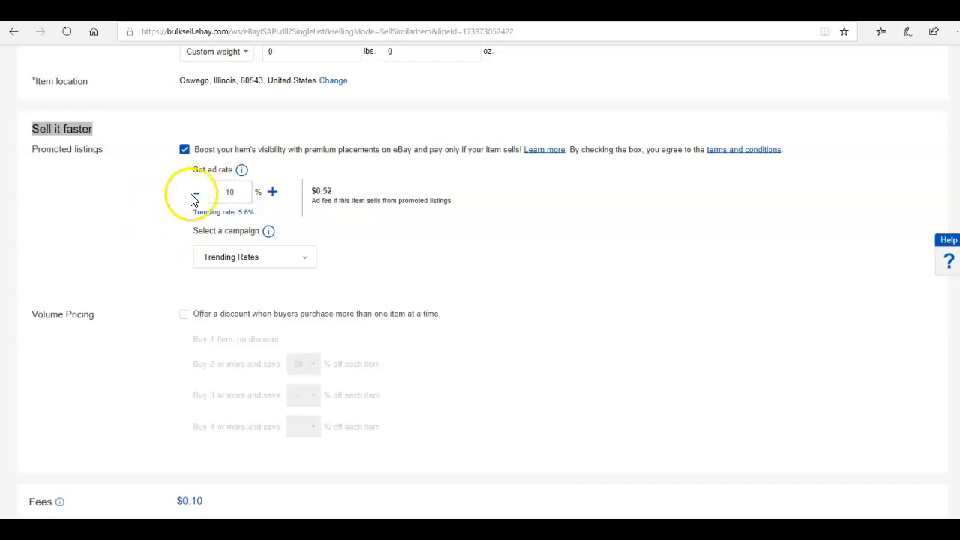
Examine the promoted listing's ad fee, the available campaigns and the quantity offered in the listing.
drag(311, 193, 330, 191)
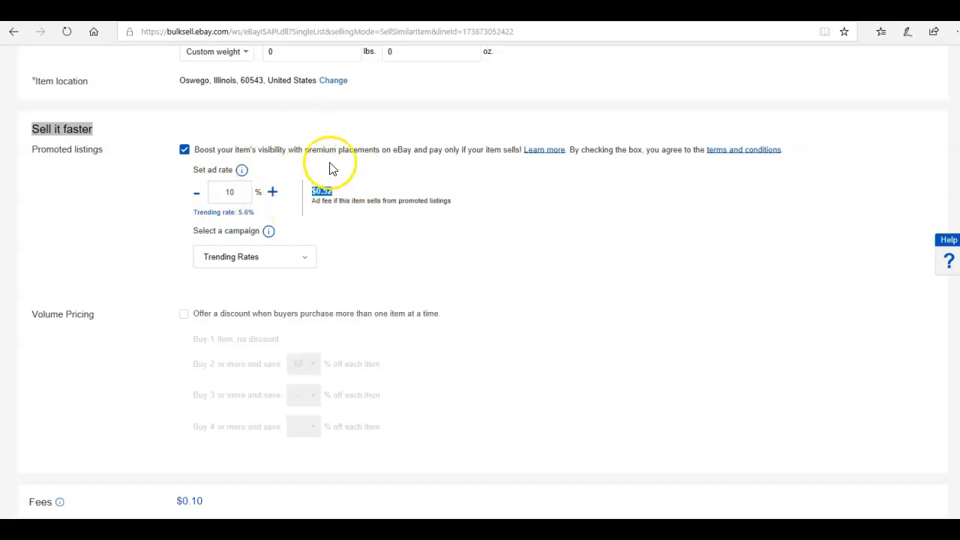
click(294, 257)
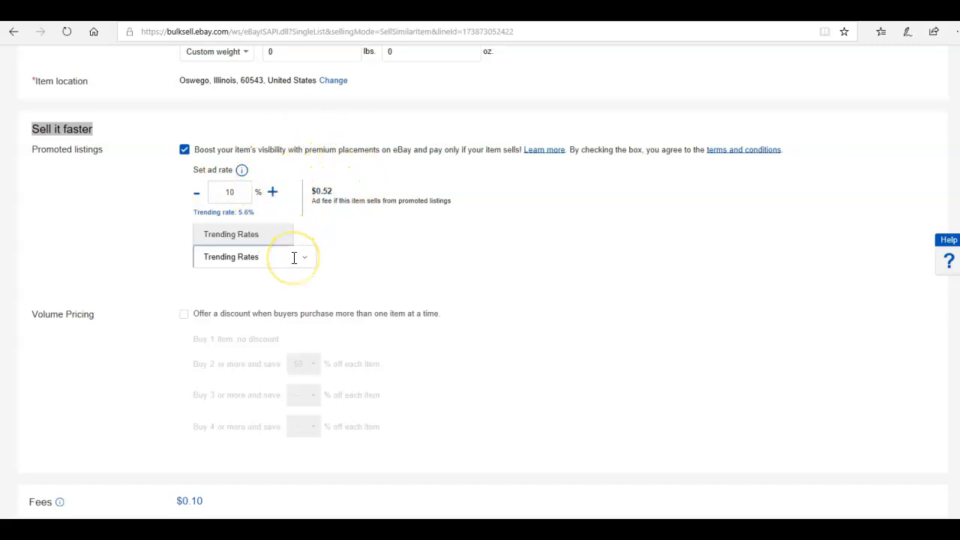
click(180, 268)
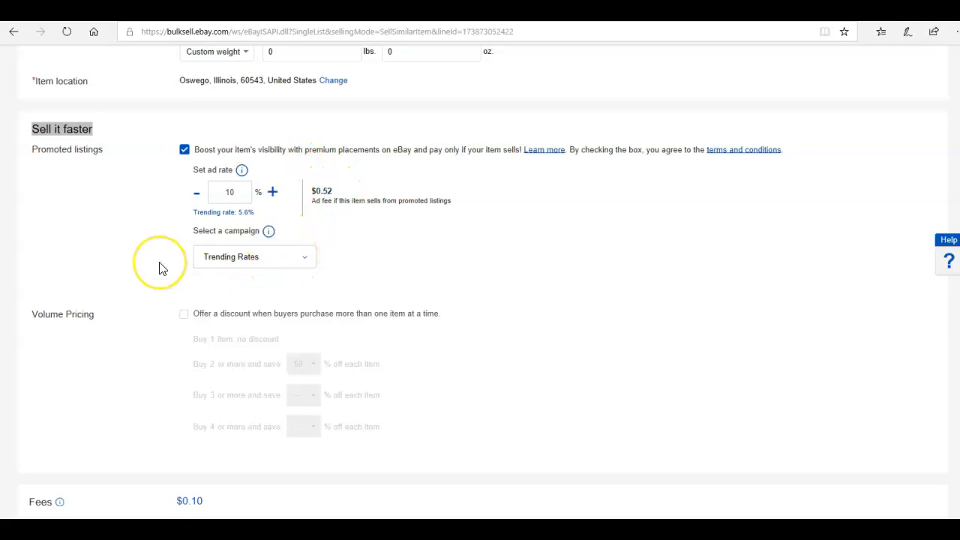
scroll(160, 268, down, 1)
scroll(159, 262, up, 6)
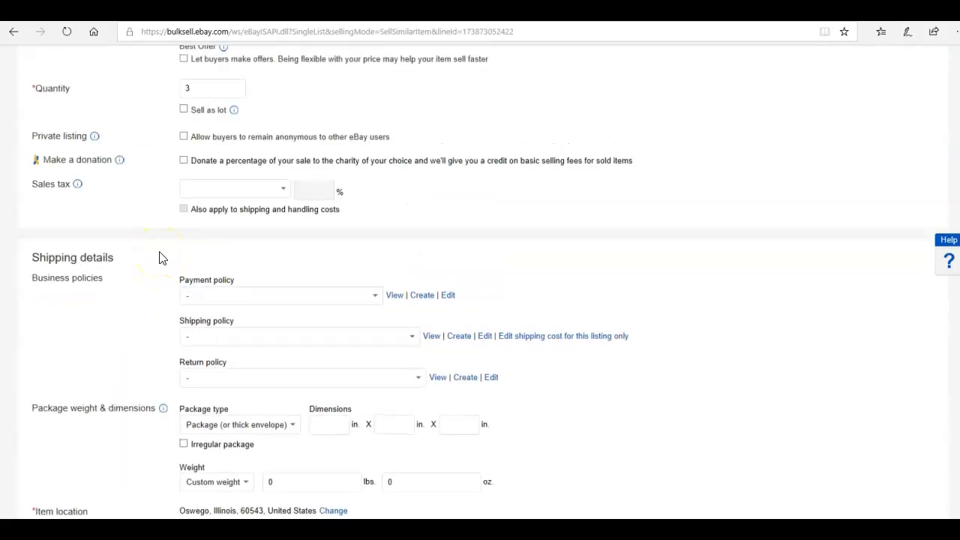
scroll(159, 258, up, 1)
drag(203, 160, 177, 163)
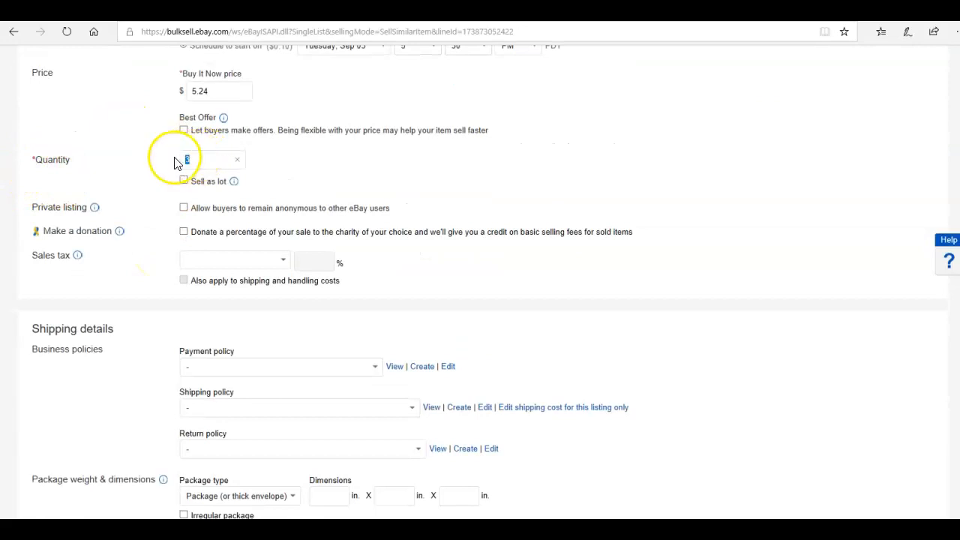
Turn on the volume pricing discount for buyers who purchase more than one item.
scroll(167, 325, down, 6)
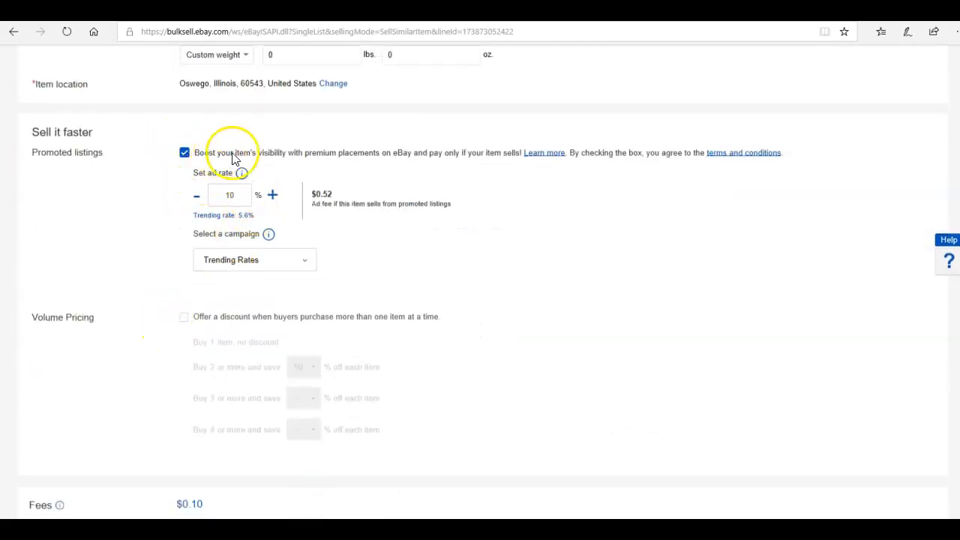
click(183, 318)
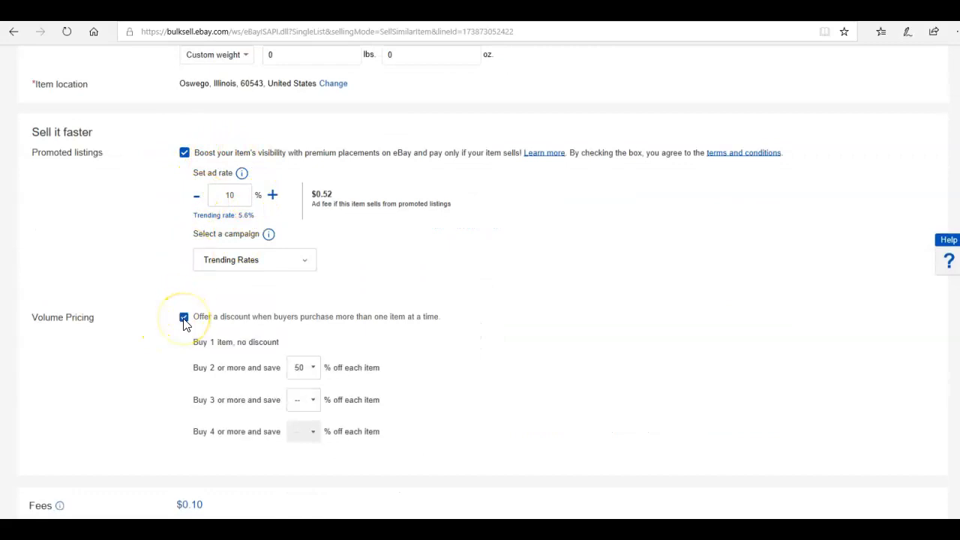
scroll(122, 349, down, 1)
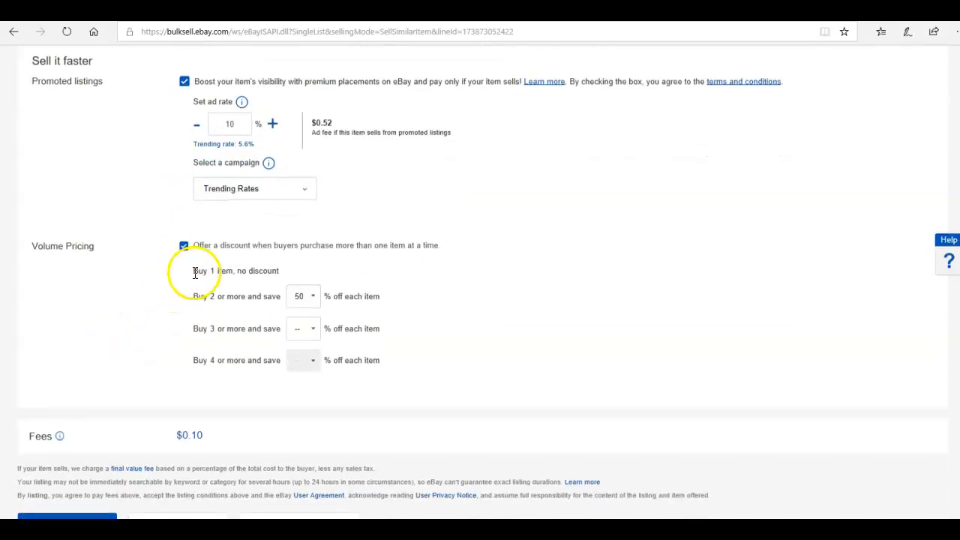
drag(195, 274, 285, 275)
click(264, 299)
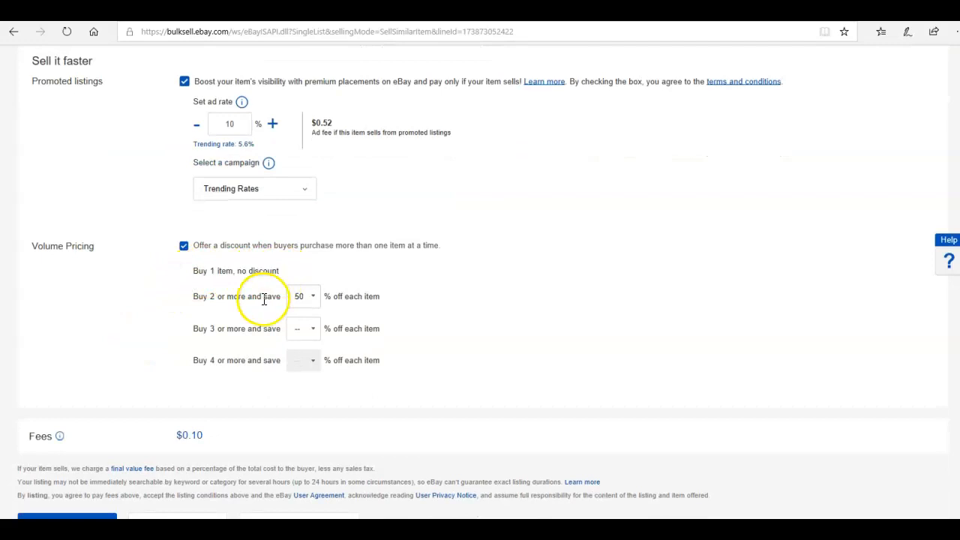
Look through the available discount percentages and set the discount for buying 2 or more to 20%.
click(314, 297)
drag(314, 327, 318, 182)
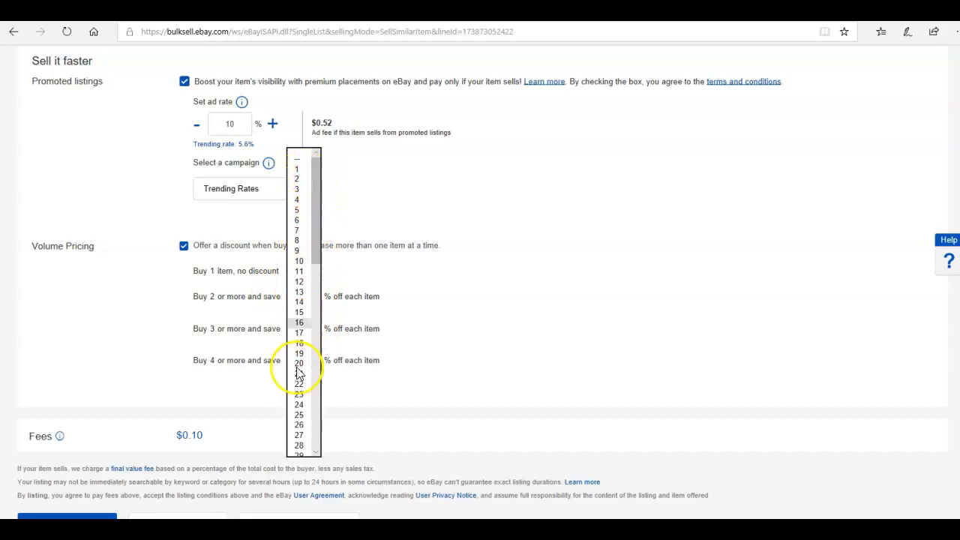
drag(317, 243, 309, 463)
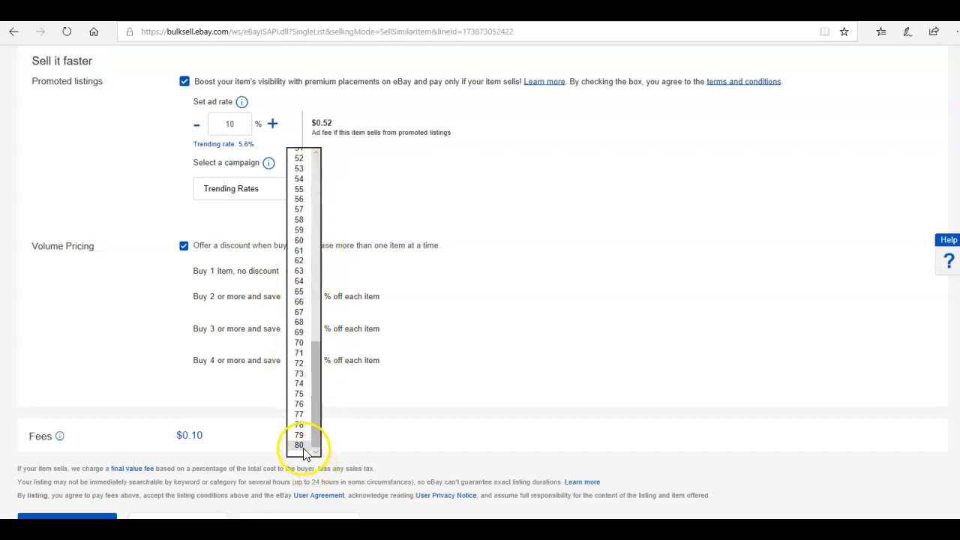
drag(318, 386, 309, 253)
click(227, 332)
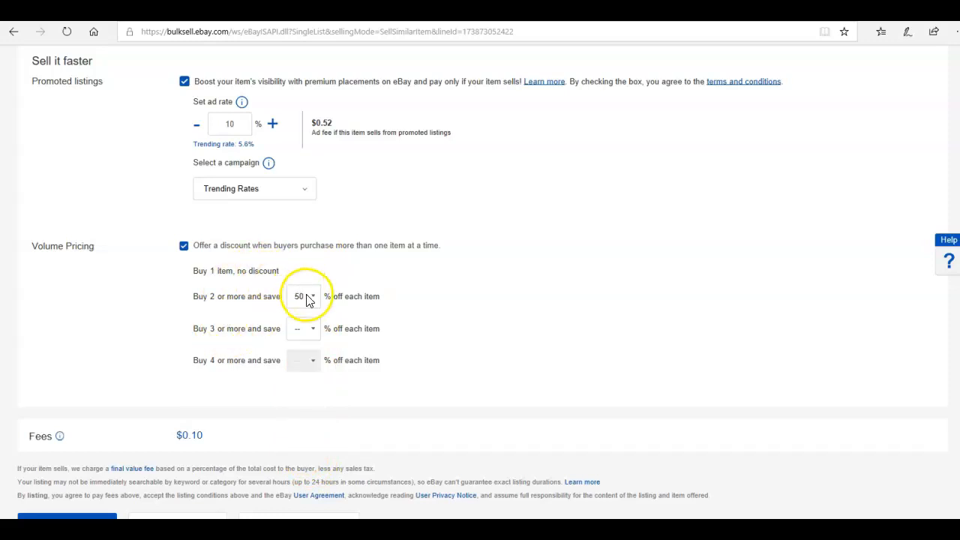
click(306, 297)
drag(311, 300, 318, 222)
click(300, 202)
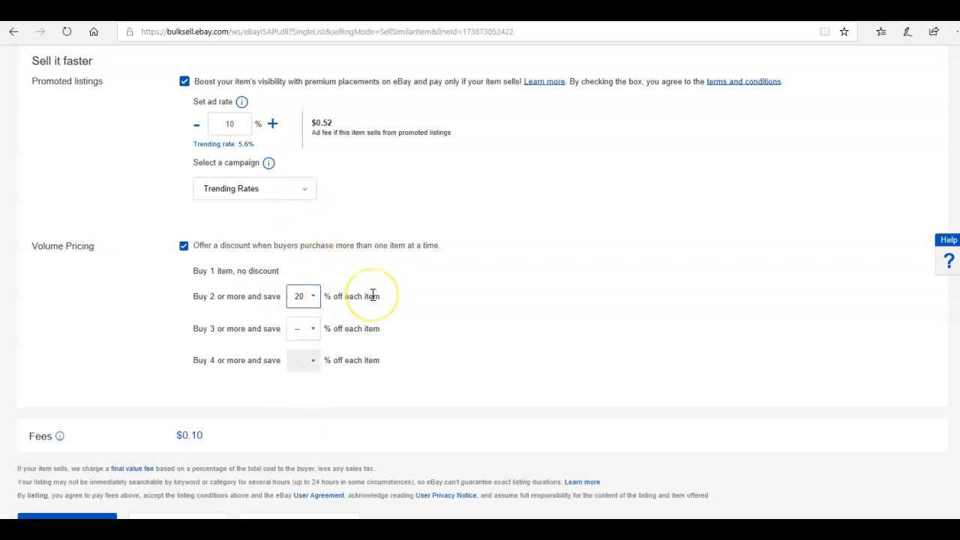
Set the volume discounts to 30% for buying 3 or more and 50% for buying 4 or more.
click(305, 336)
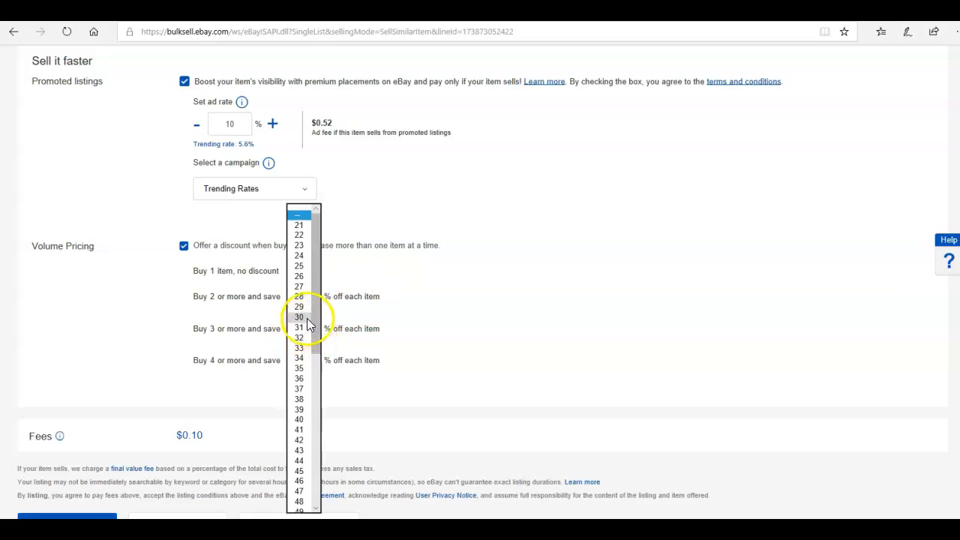
click(303, 317)
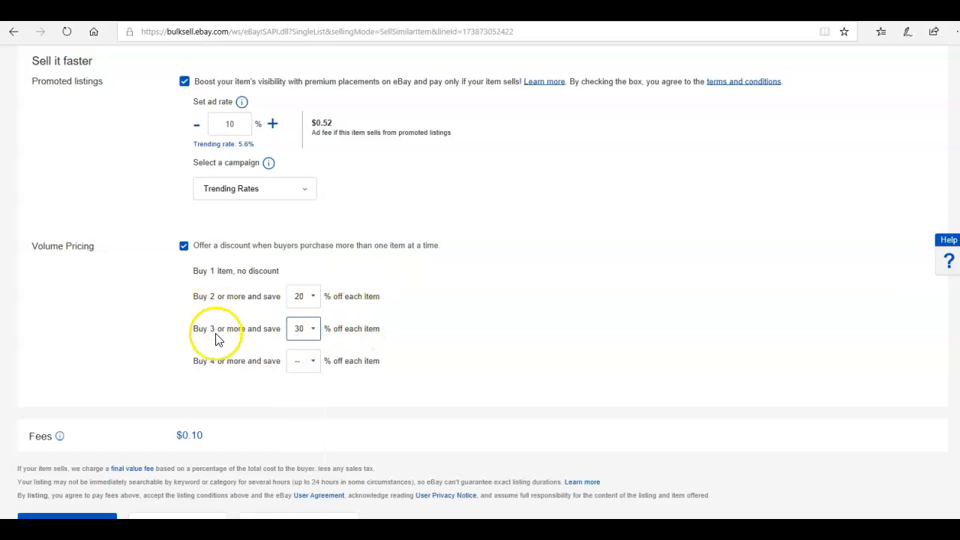
click(312, 366)
scroll(313, 368, down, 5)
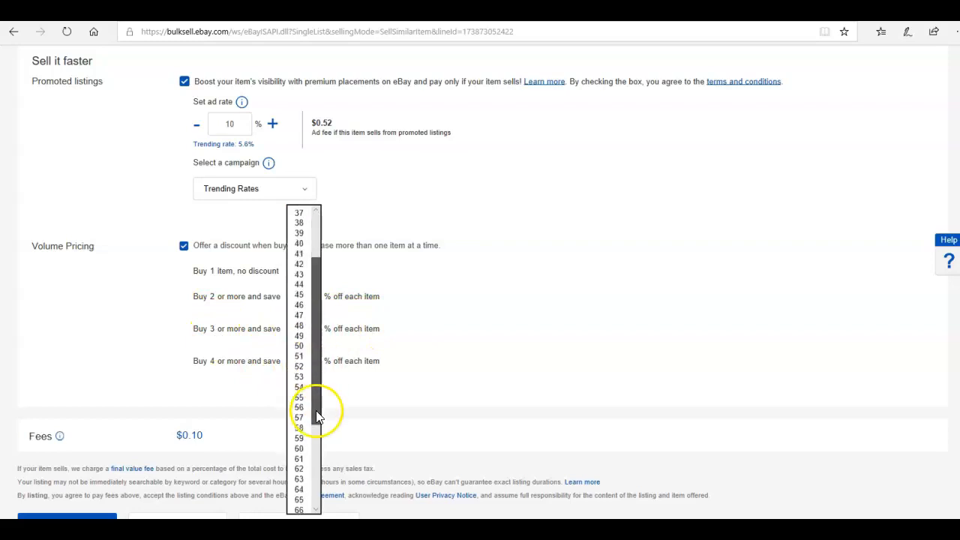
click(300, 331)
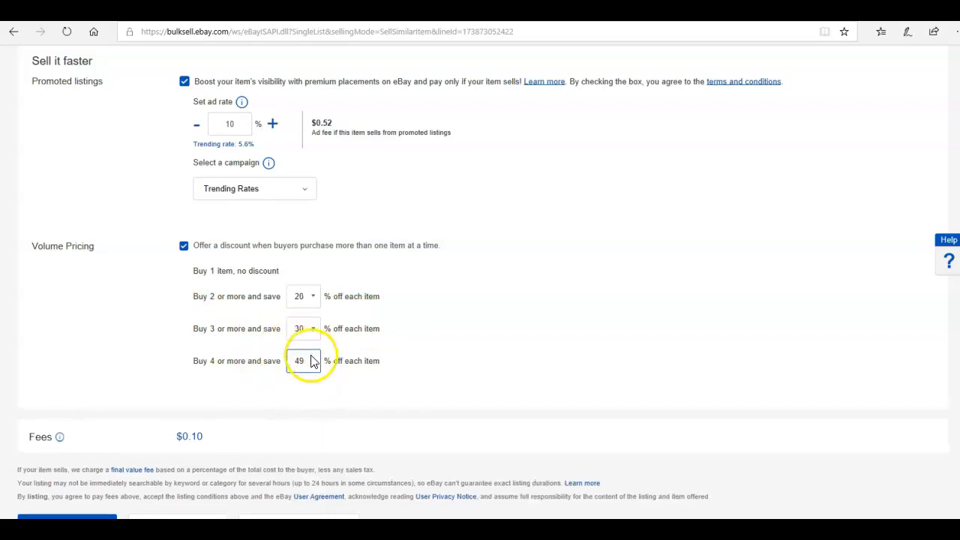
click(312, 360)
click(304, 369)
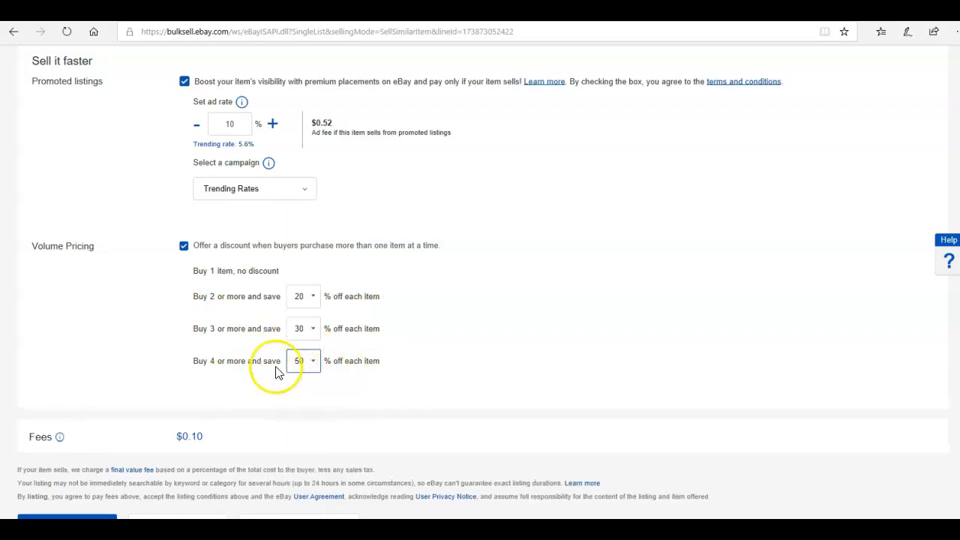
Turn off the volume pricing discount and check the listing's fees.
click(184, 246)
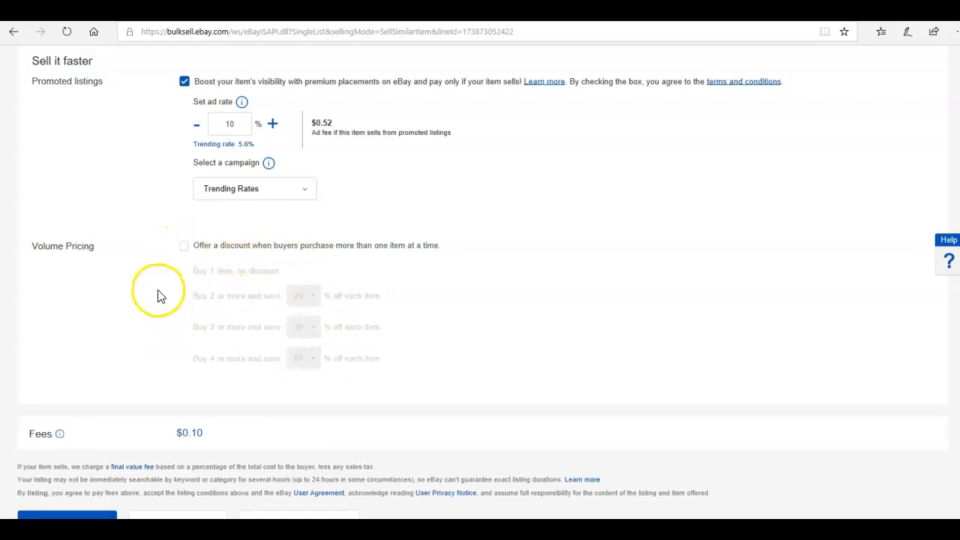
scroll(147, 295, down, 1)
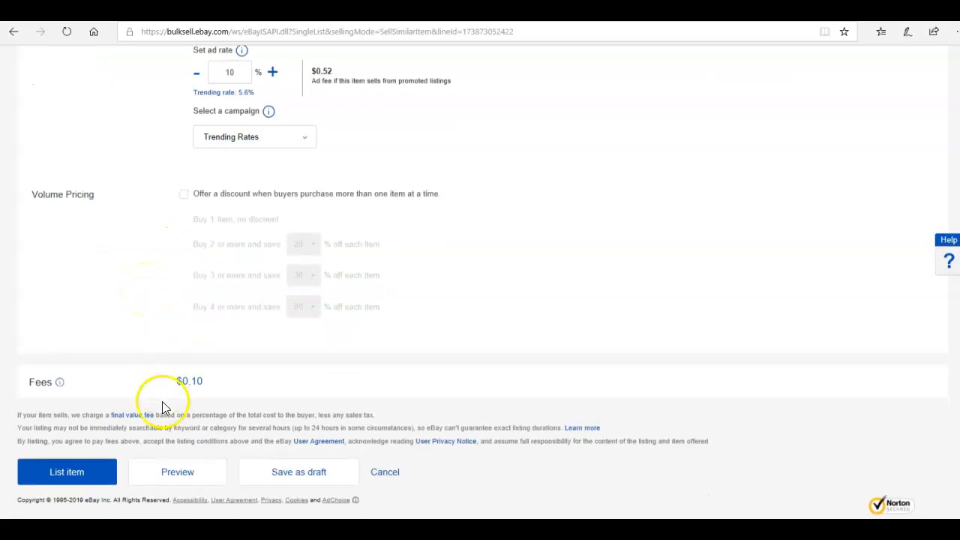
drag(178, 381, 235, 382)
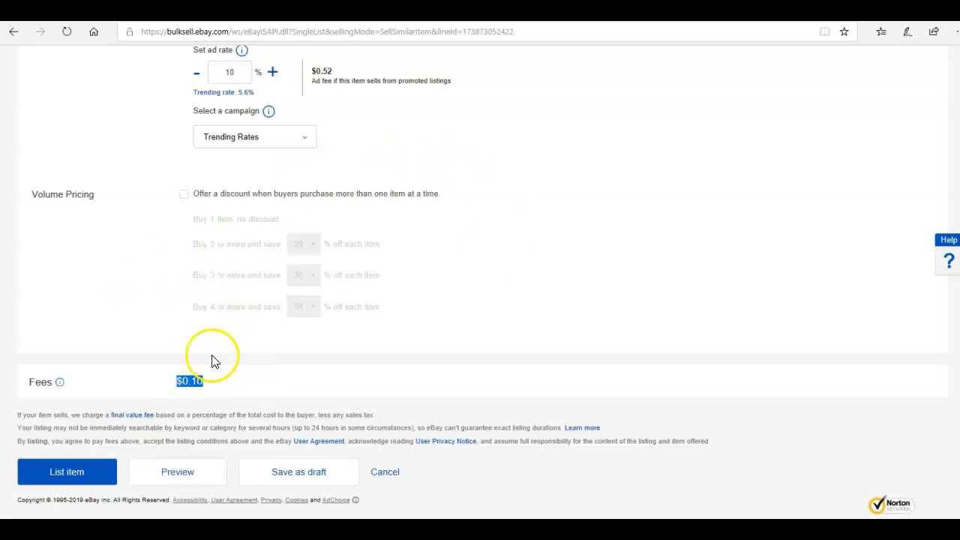
scroll(212, 360, up, 1)
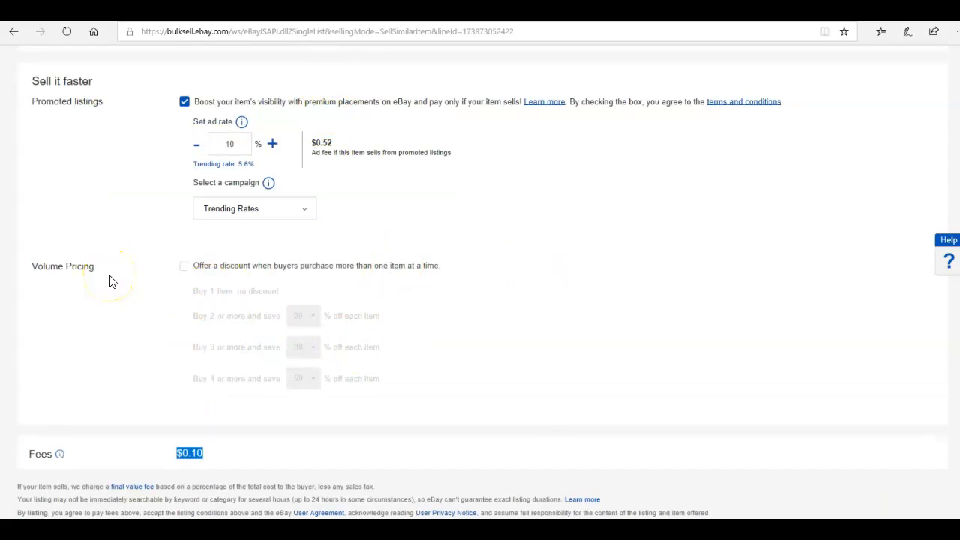
scroll(120, 259, down, 1)
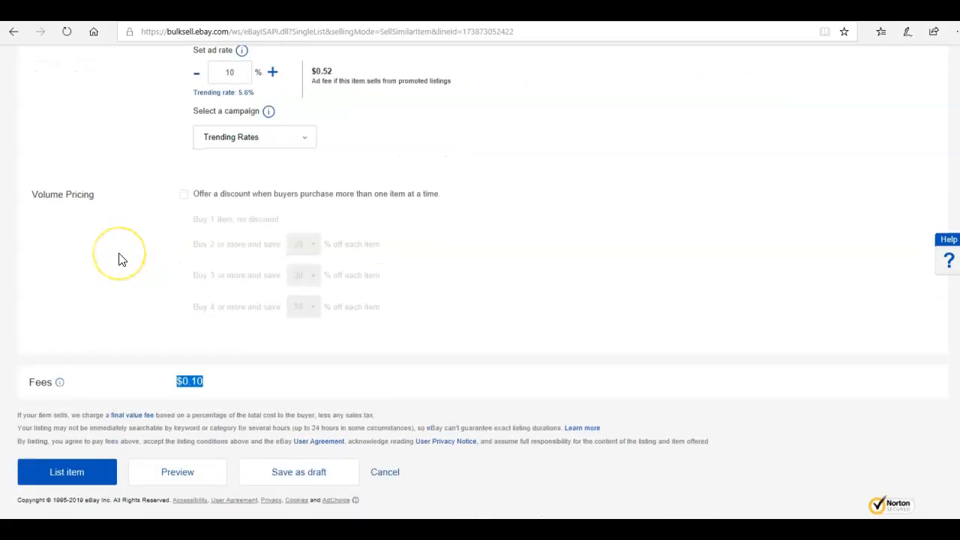
Save the listing as a draft and select the 2019 Party Animals calendar in the list of drafts.
click(300, 472)
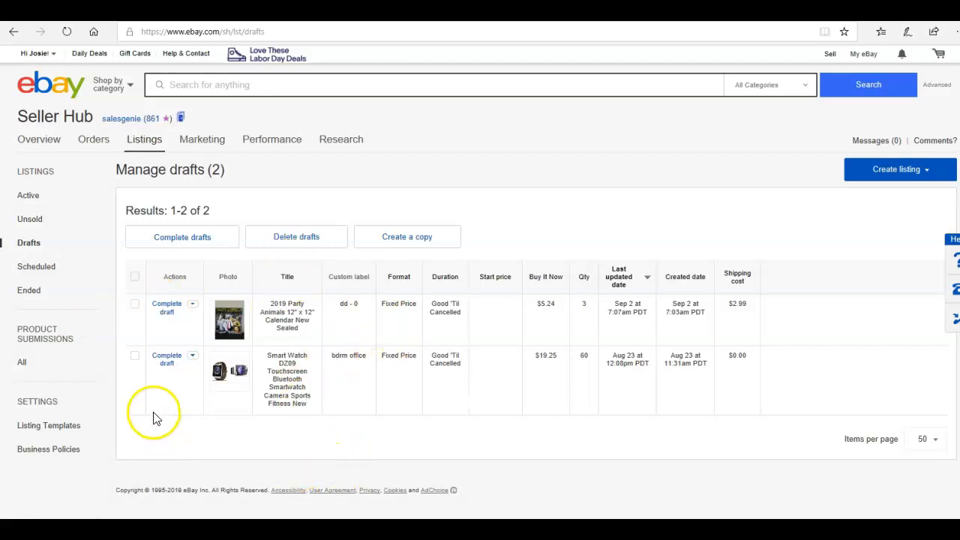
click(135, 305)
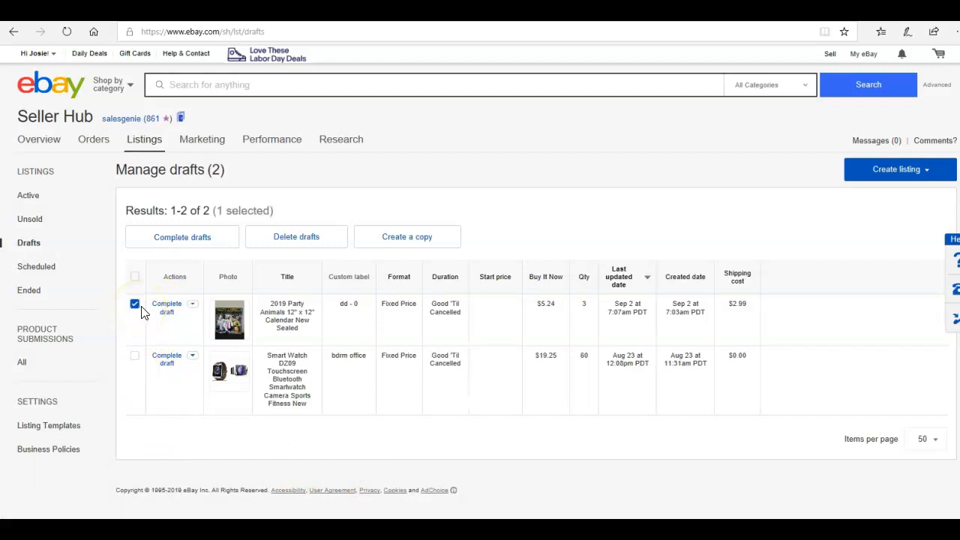